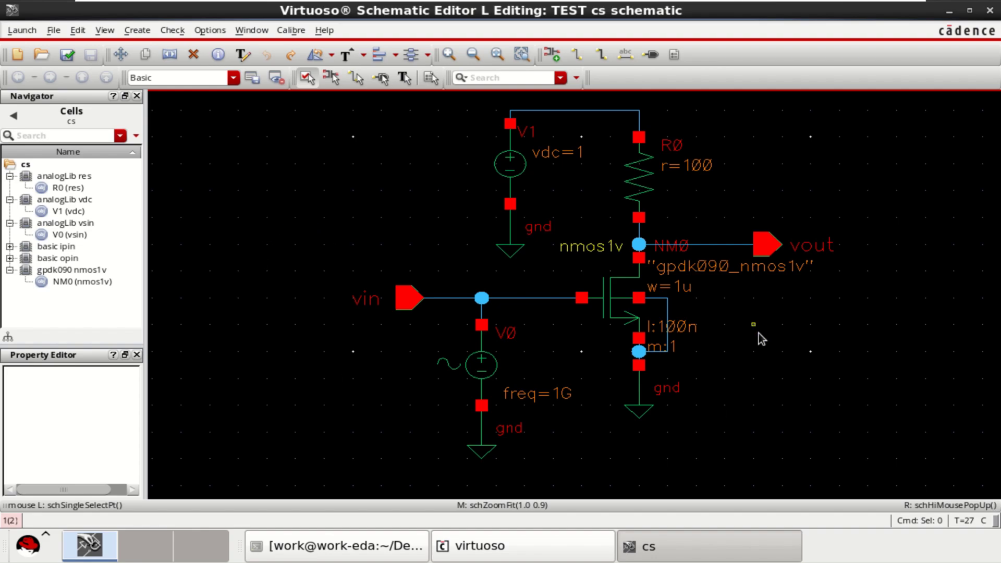
pyautogui.click(599, 296)
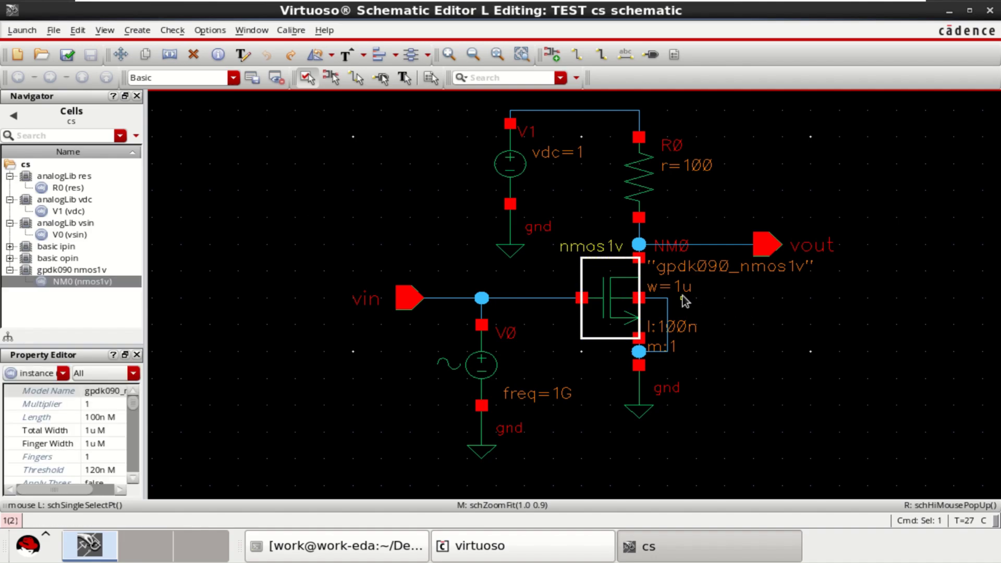
pyautogui.click(759, 315)
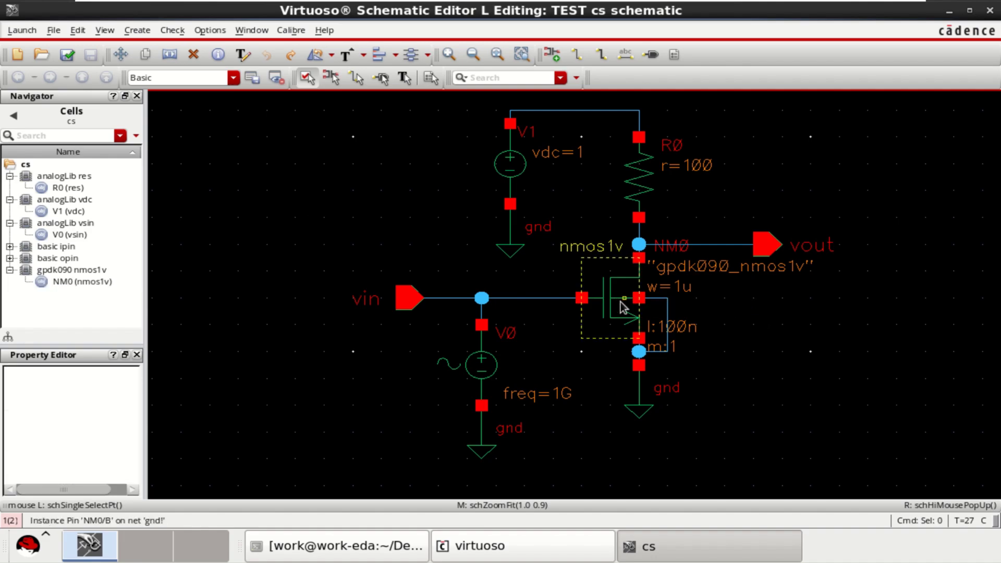
pyautogui.click(642, 178)
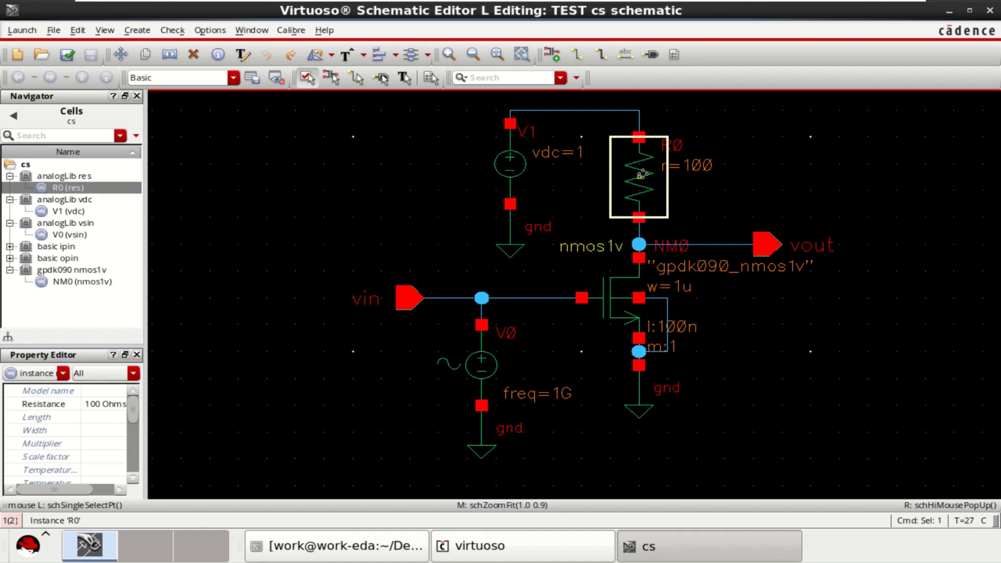
pyautogui.click(793, 180)
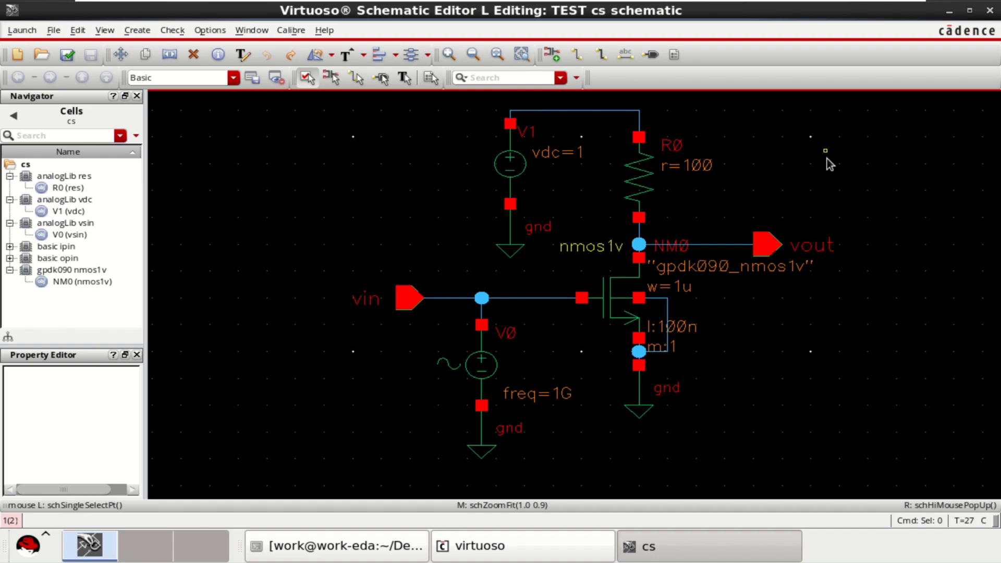
# Step: Set the resistance of load resistor R0 to the design variable R
pyautogui.click(627, 175)
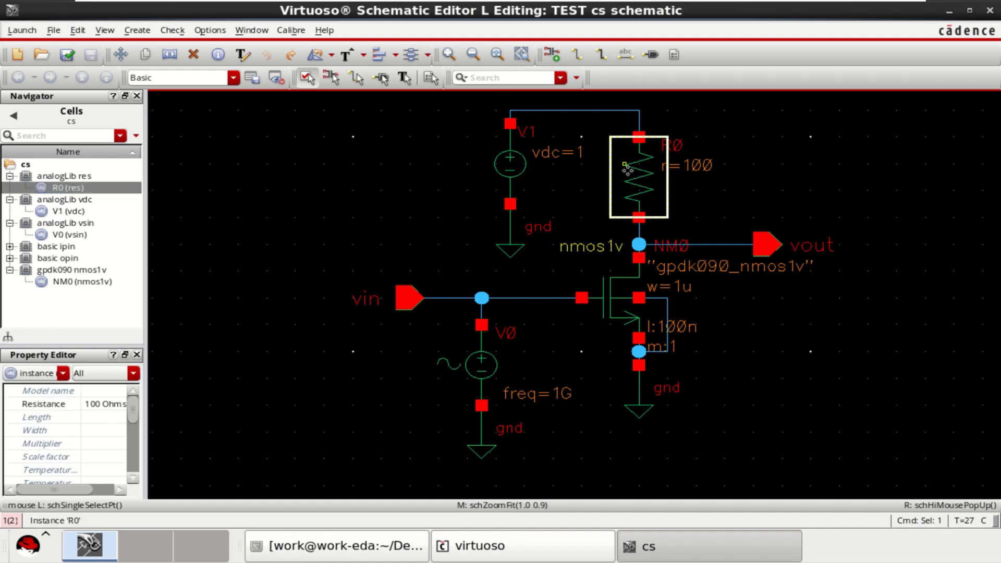
pyautogui.press('q')
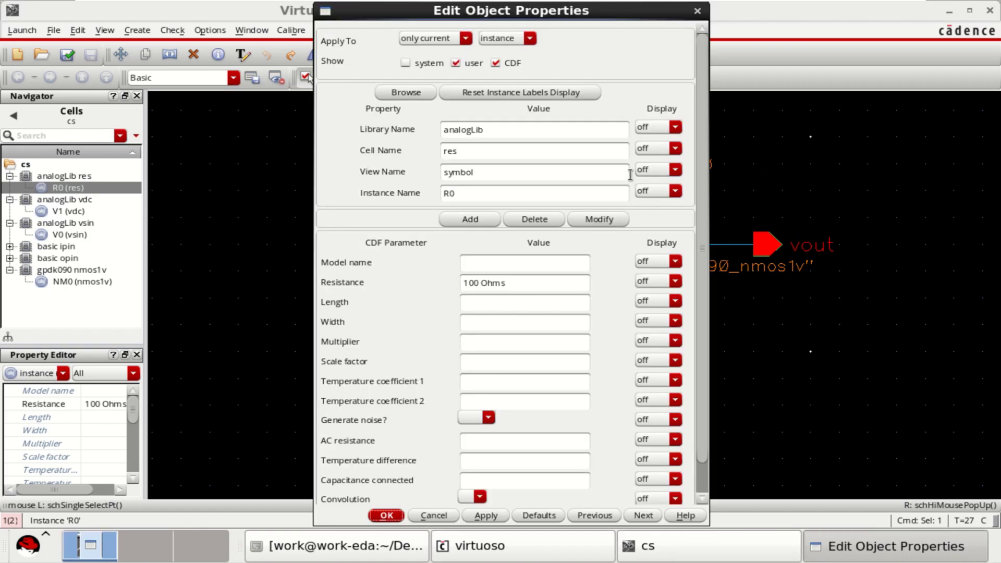
pyautogui.doubleClick(479, 283)
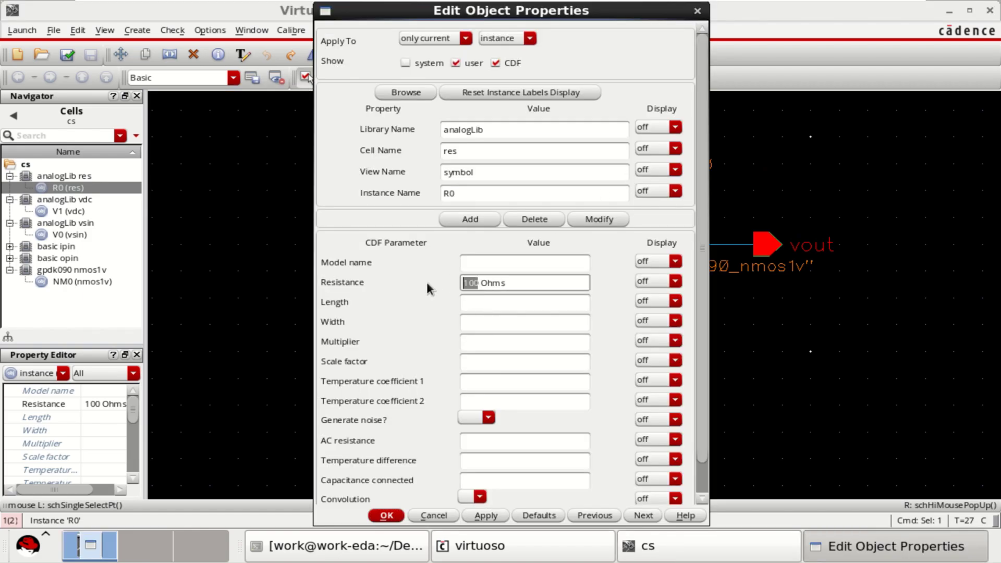
pyautogui.write('R')
pyautogui.click(475, 322)
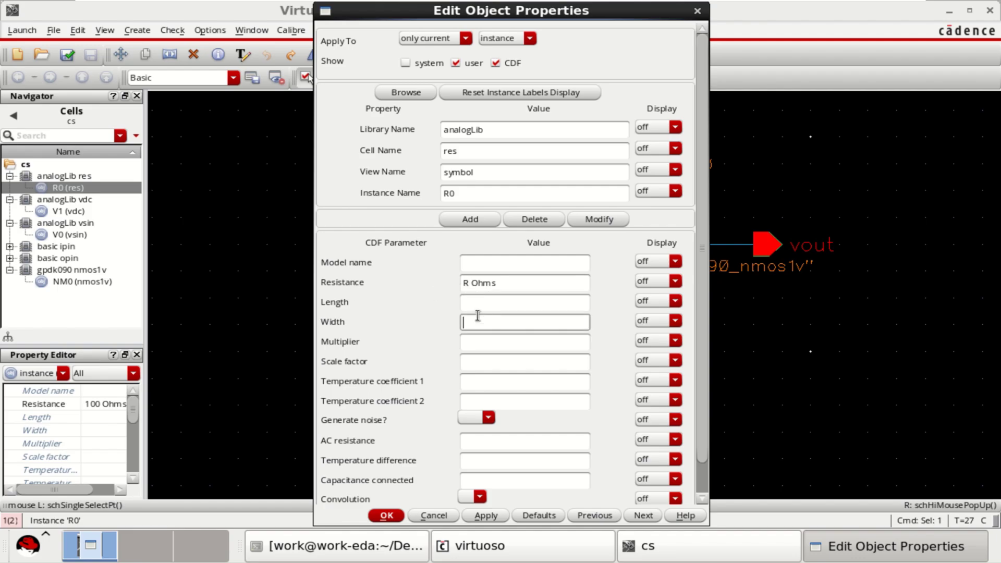
pyautogui.click(386, 515)
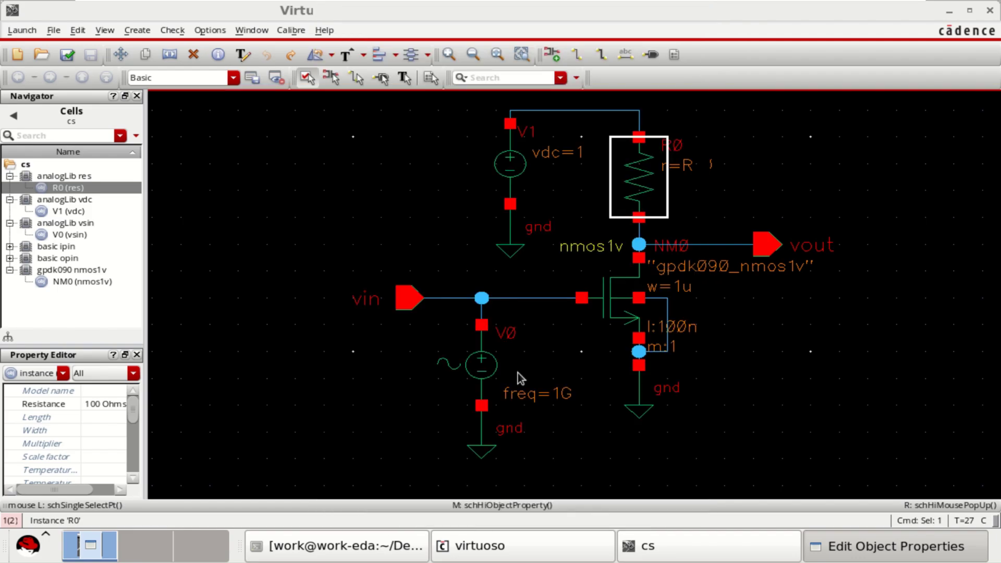
pyautogui.click(759, 183)
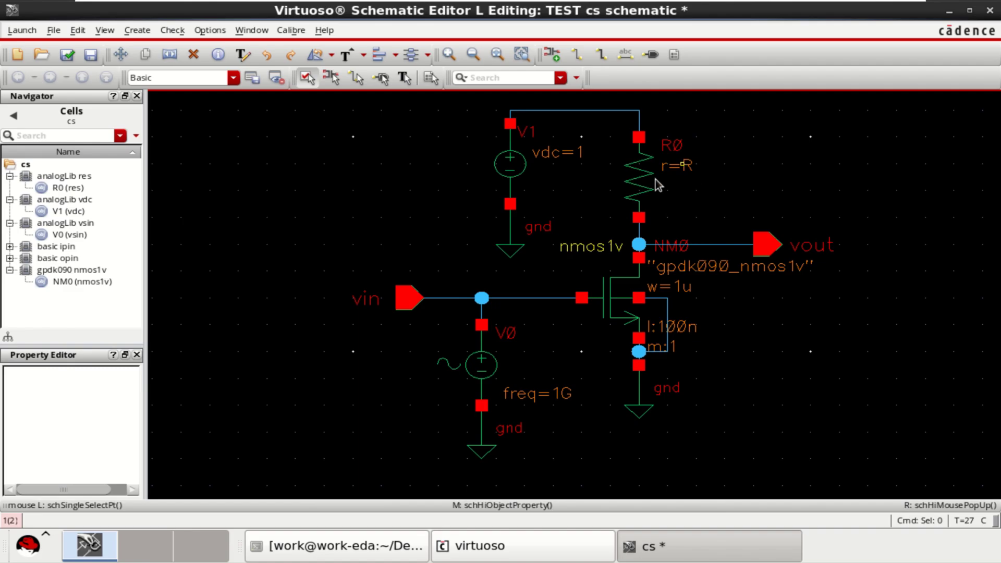
# Step: Set the total width of transistor NM0 to the design variable Wn
pyautogui.click(616, 306)
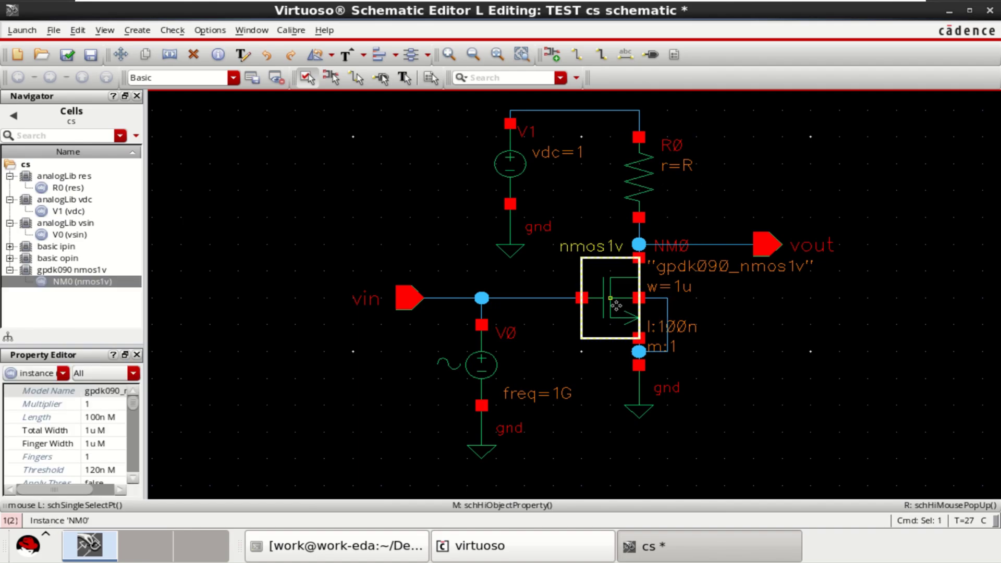
pyautogui.press('q')
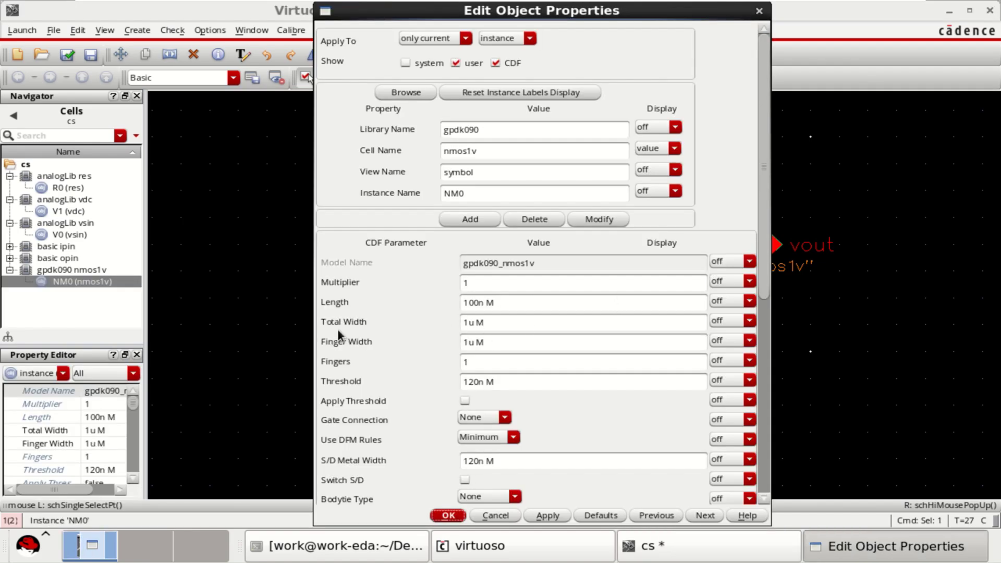
pyautogui.moveTo(473, 322); pyautogui.dragTo(461, 322)
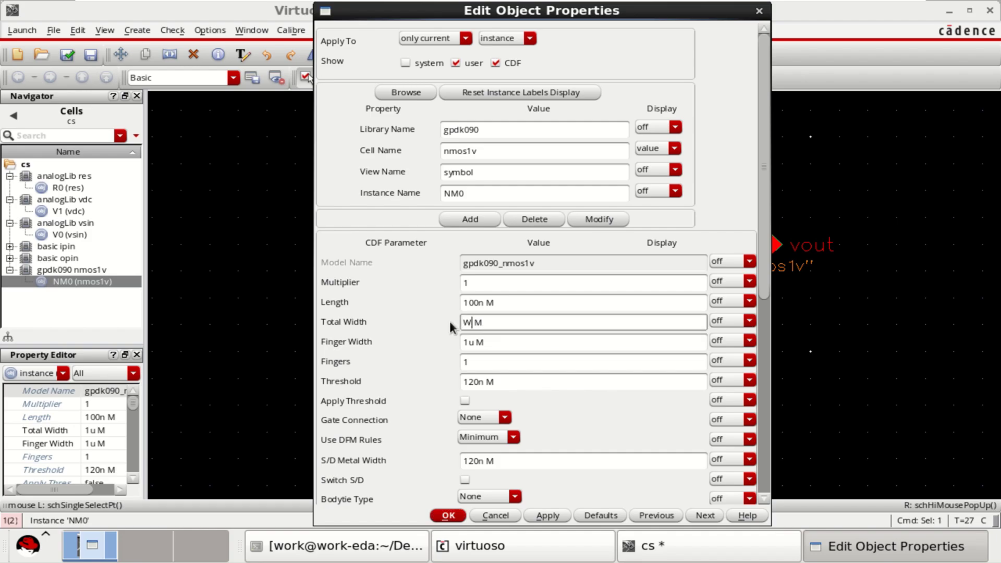
pyautogui.write('Wn')
pyautogui.click(529, 344)
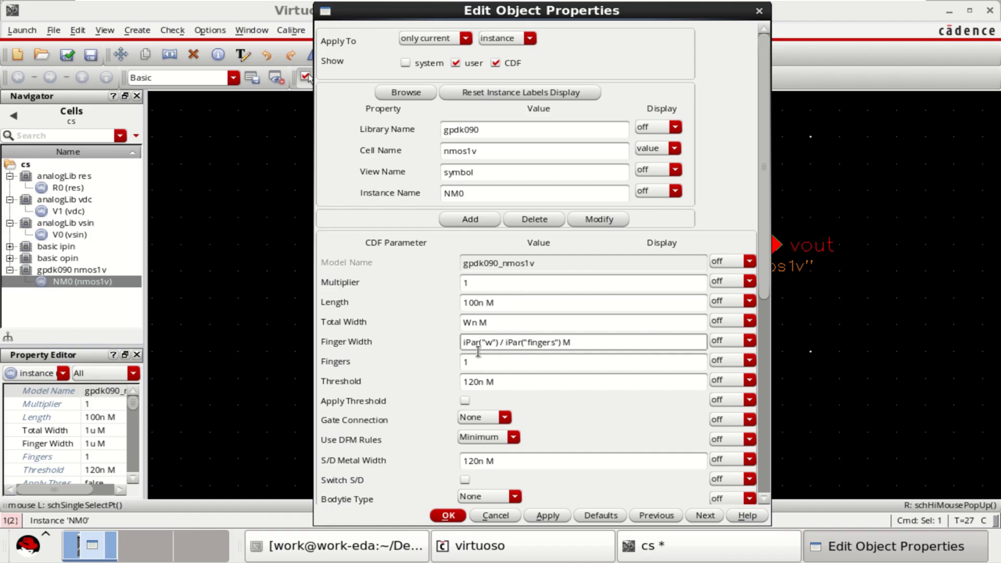
pyautogui.click(447, 516)
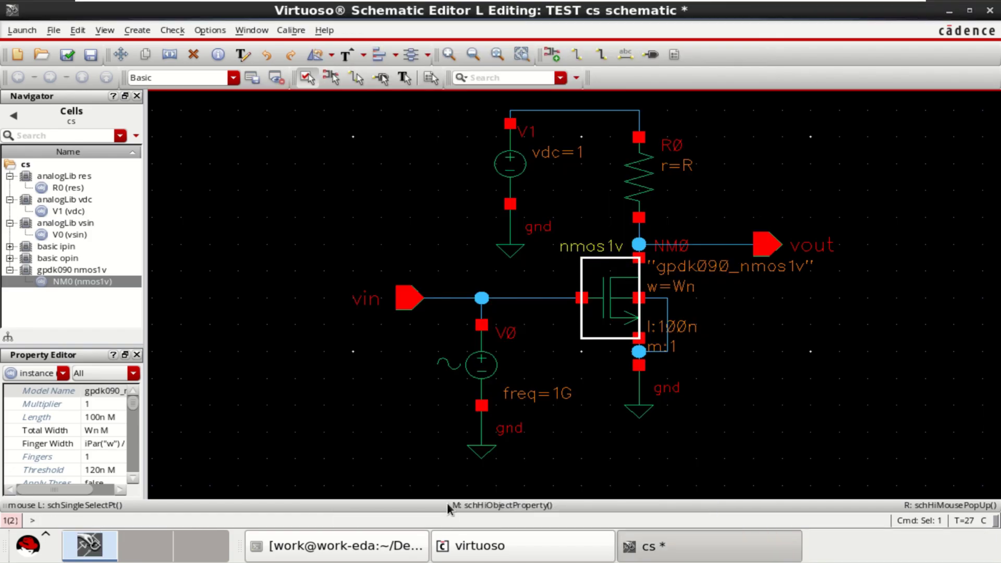
pyautogui.click(859, 379)
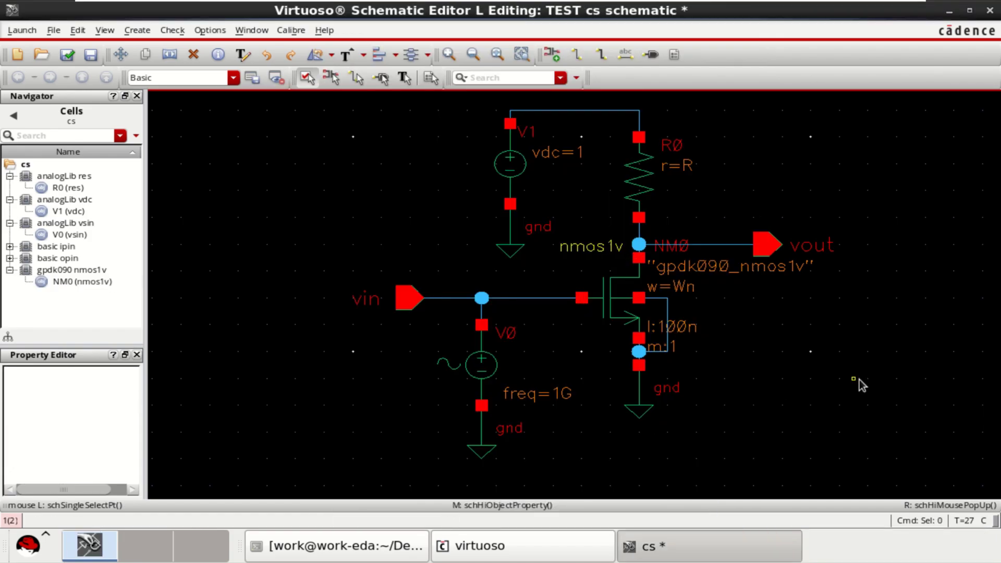
# Step: Move the V0 source together with its ground symbol slightly up towards the vin wire, and check and save the schematic
pyautogui.click(480, 366)
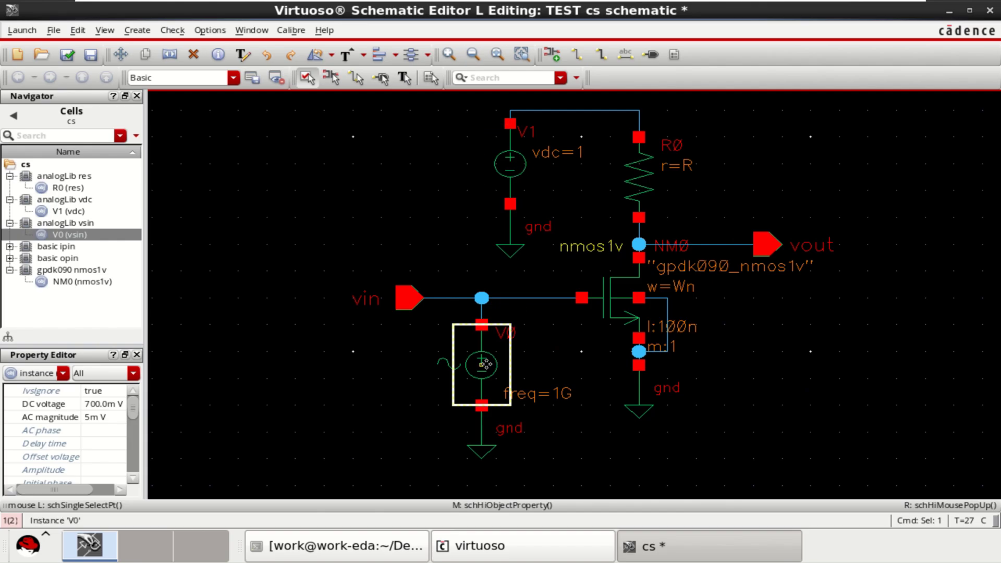
pyautogui.click(573, 358)
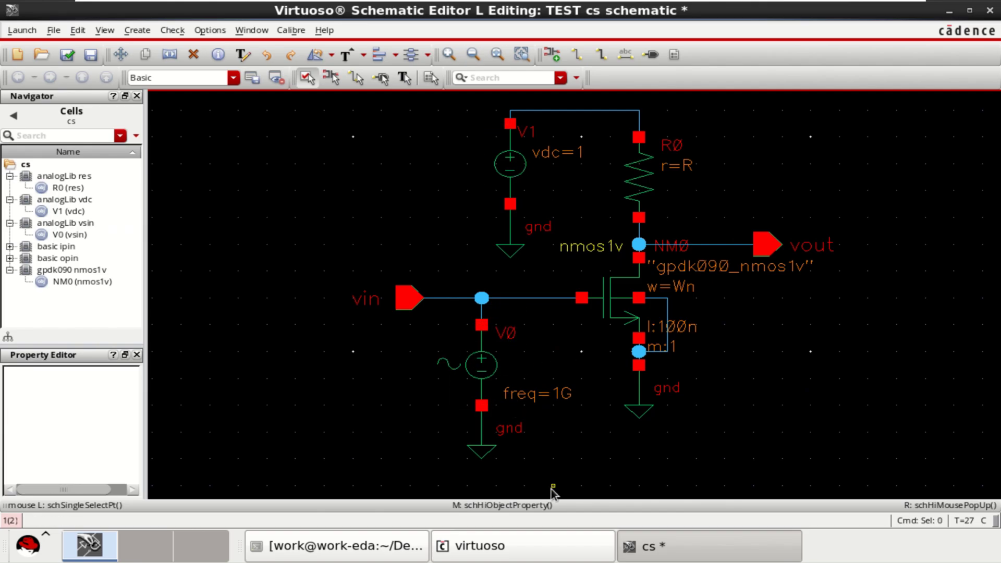
pyautogui.moveTo(553, 485); pyautogui.dragTo(436, 311)
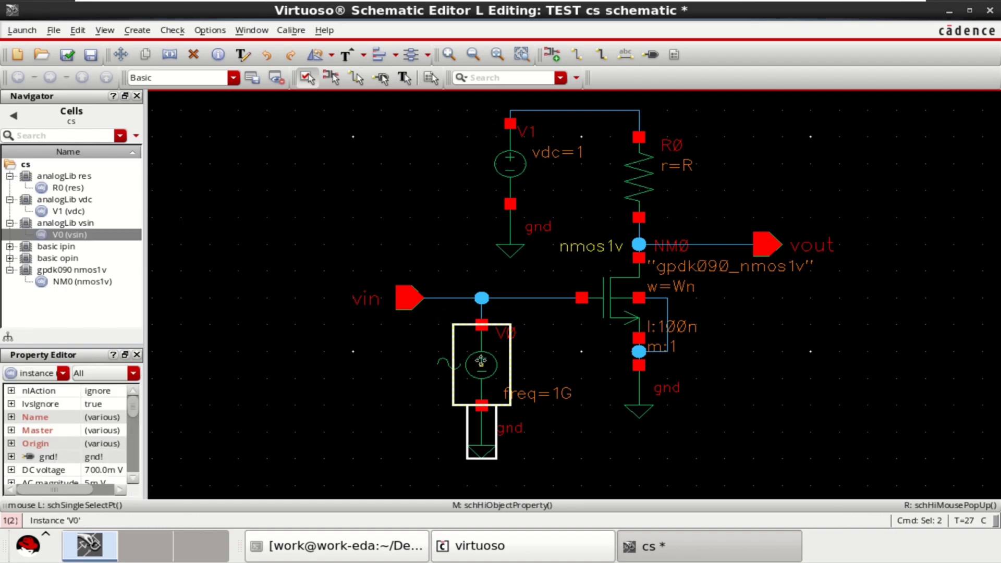
pyautogui.moveTo(480, 365); pyautogui.dragTo(480, 352)
pyautogui.click(580, 443)
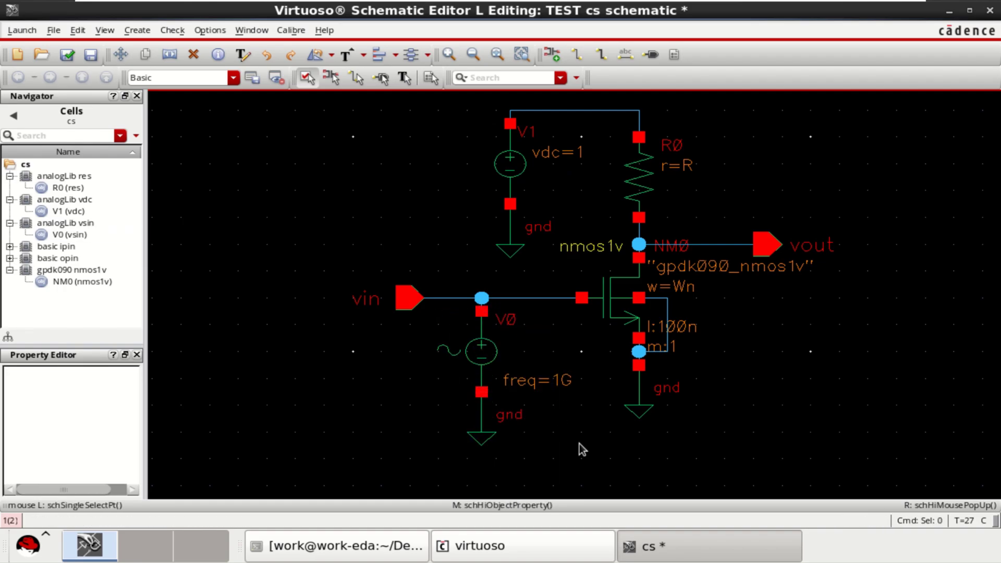
pyautogui.click(71, 57)
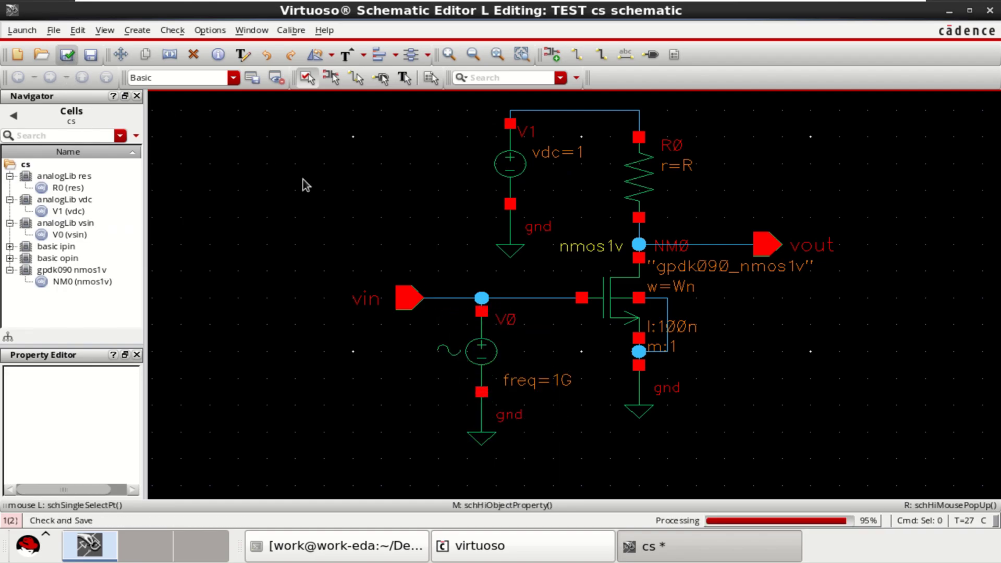
# Step: Review the DC voltage, AC magnitude and frequency in the properties of the input source V0
pyautogui.click(478, 356)
pyautogui.press('q')
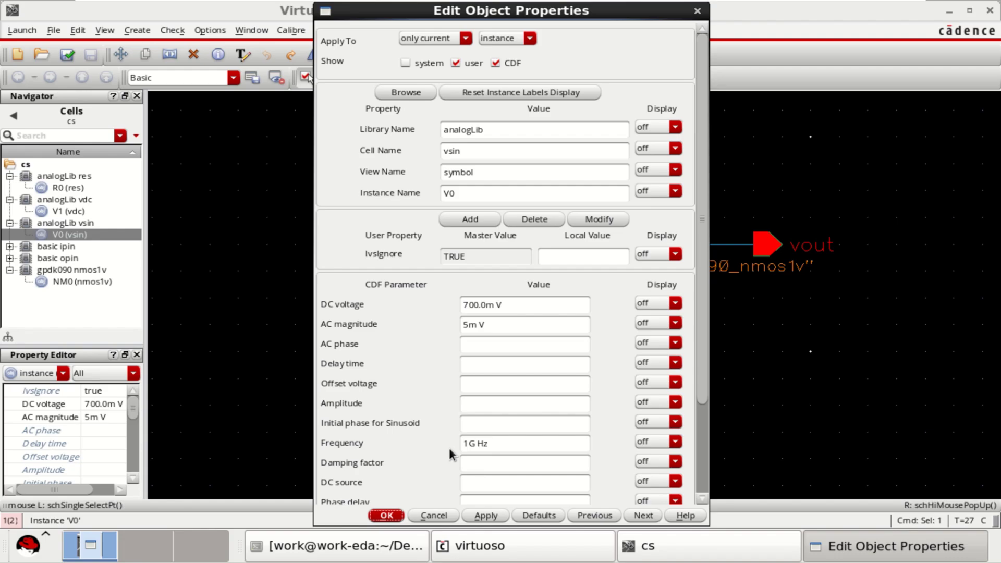
pyautogui.click(399, 516)
pyautogui.click(826, 365)
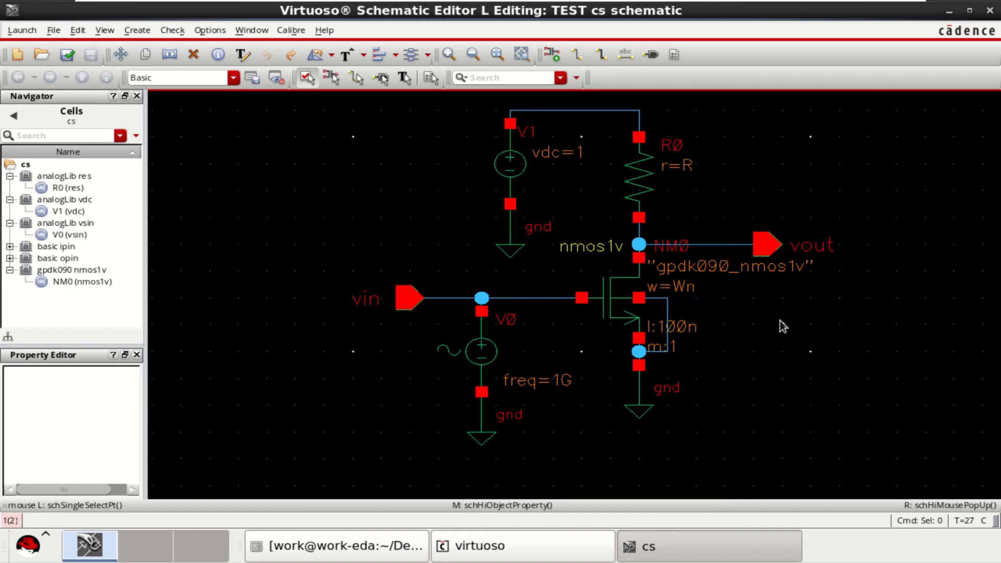
# Step: Check and save the schematic, and launch the ADE L simulation environment for it
pyautogui.press('f')
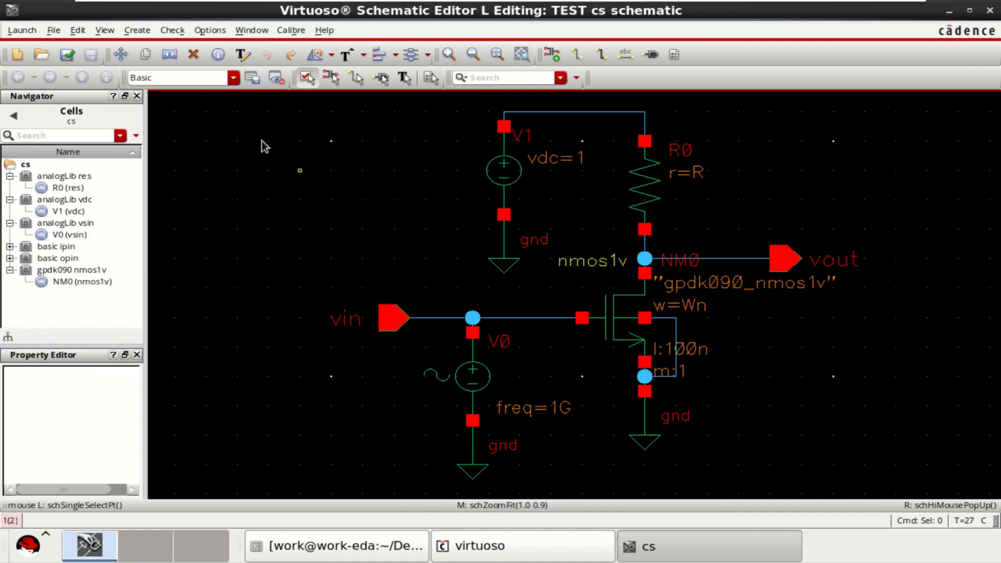
pyautogui.click(67, 56)
pyautogui.click(22, 30)
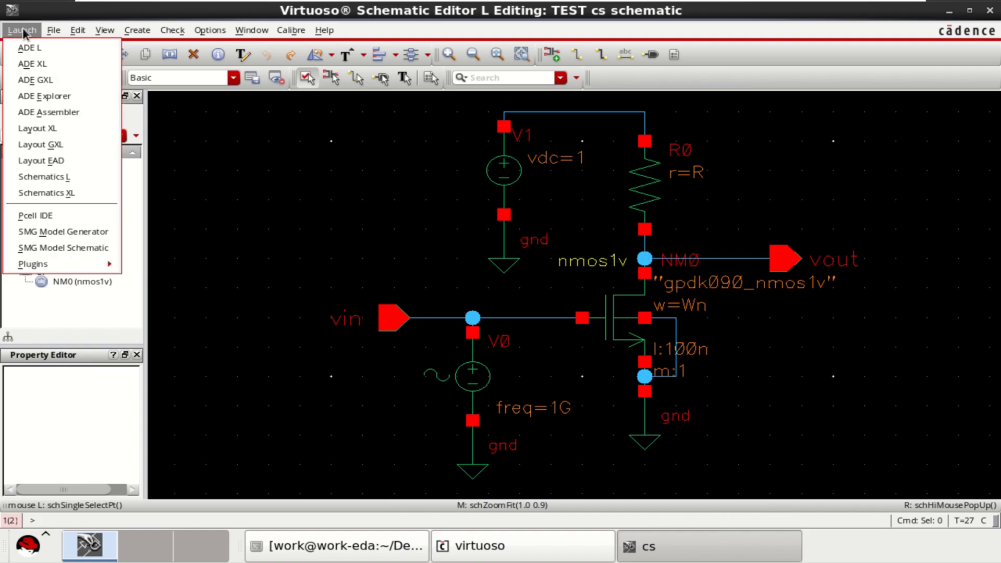
pyautogui.click(71, 49)
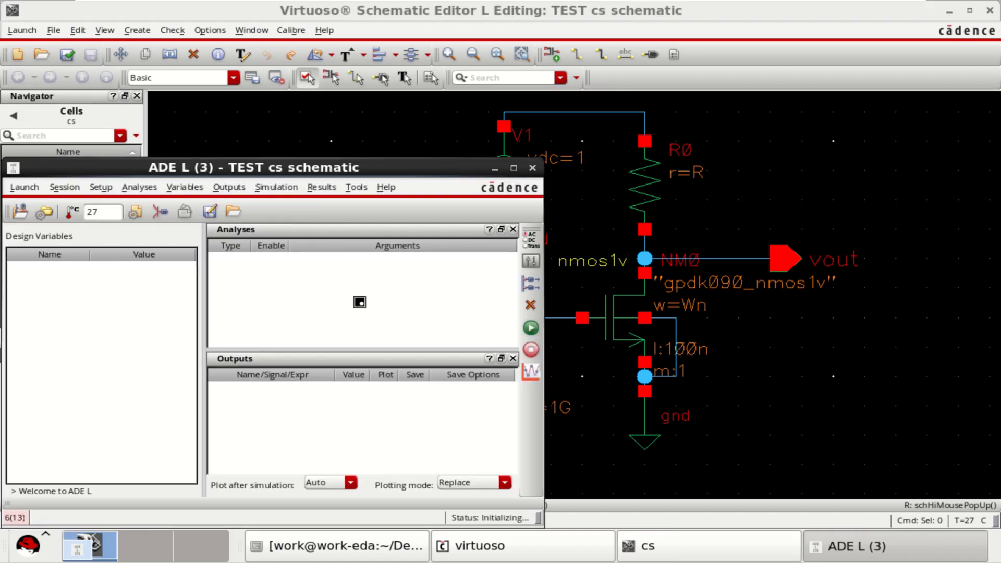
pyautogui.moveTo(383, 171); pyautogui.dragTo(590, 135)
# Step: Add a transient analysis with a stop time of 5u and moderate accuracy
pyautogui.rightClick(490, 233)
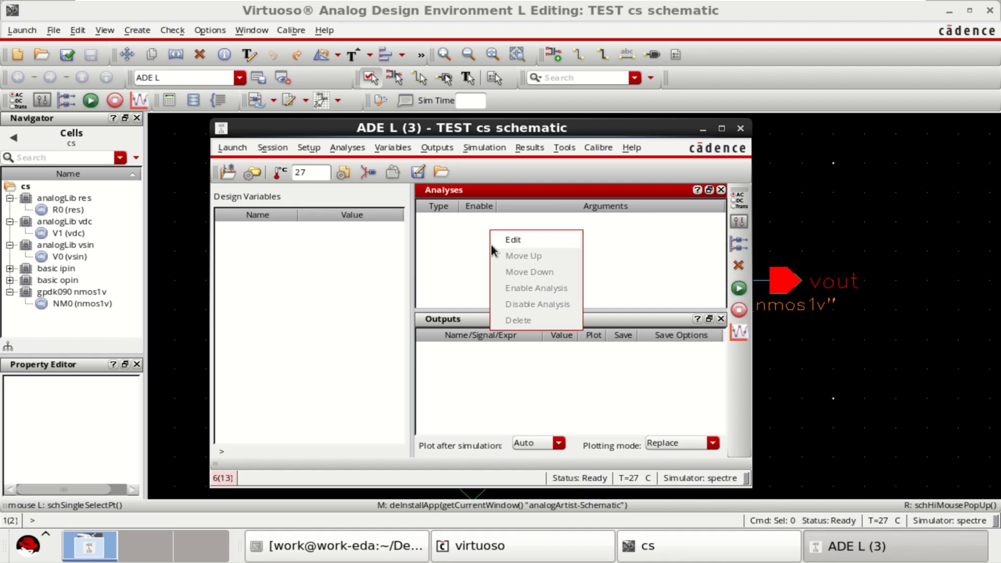
pyautogui.click(546, 244)
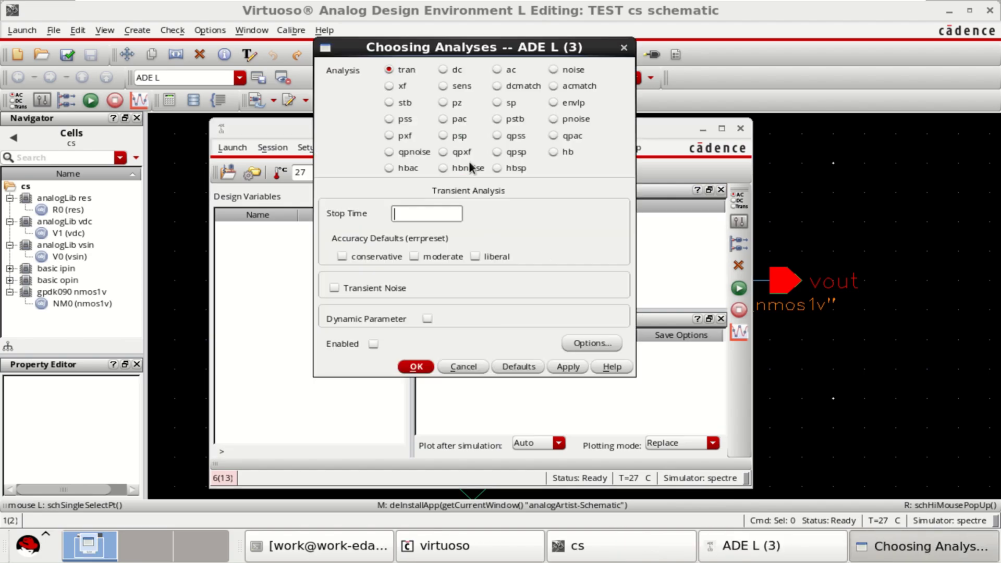
pyautogui.click(420, 210)
pyautogui.write('5u')
pyautogui.click(434, 257)
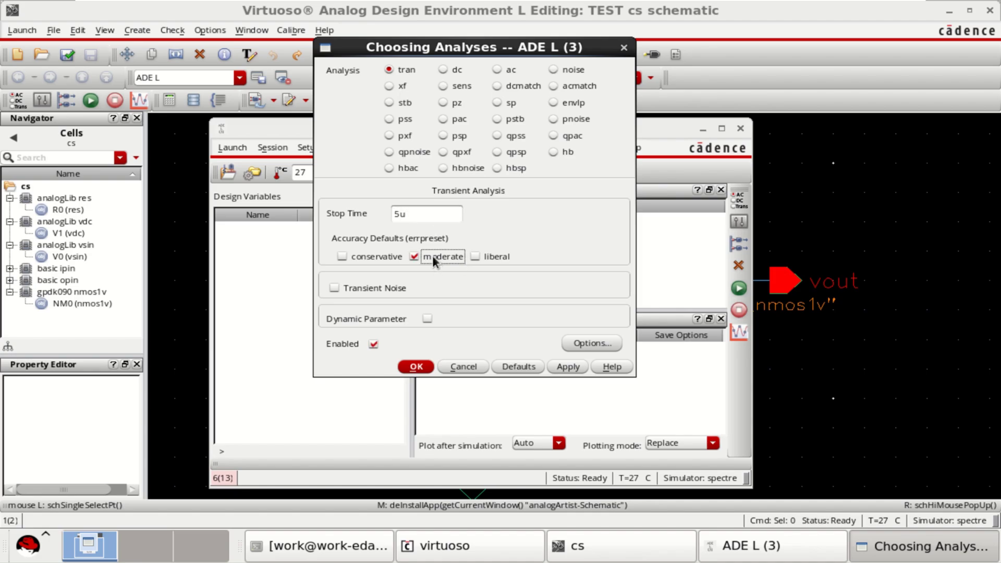
pyautogui.click(416, 367)
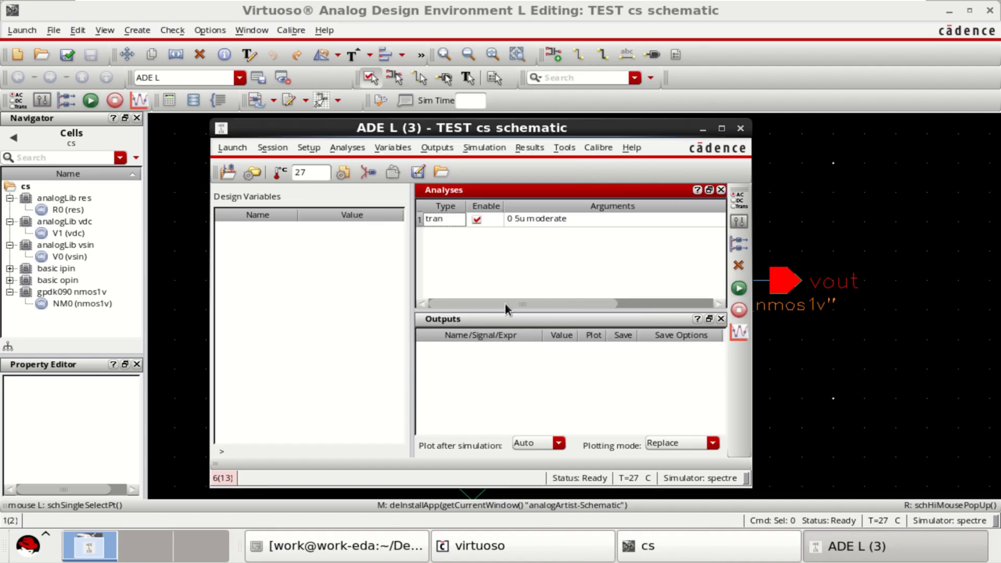
# Step: Add the vin and vout nets from the schematic as plotted simulation outputs
pyautogui.rightClick(551, 384)
pyautogui.click(599, 373)
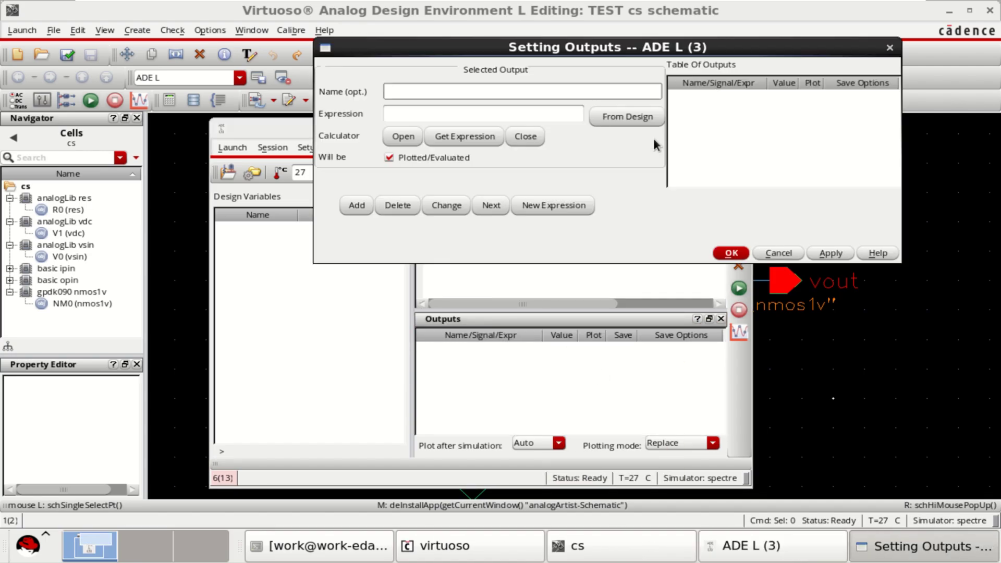
pyautogui.click(640, 116)
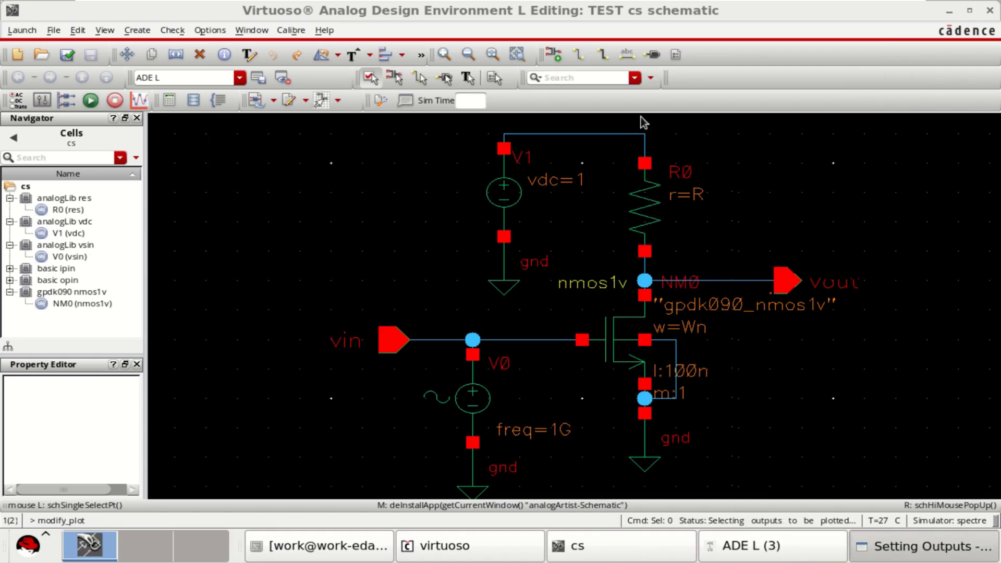
pyautogui.click(434, 342)
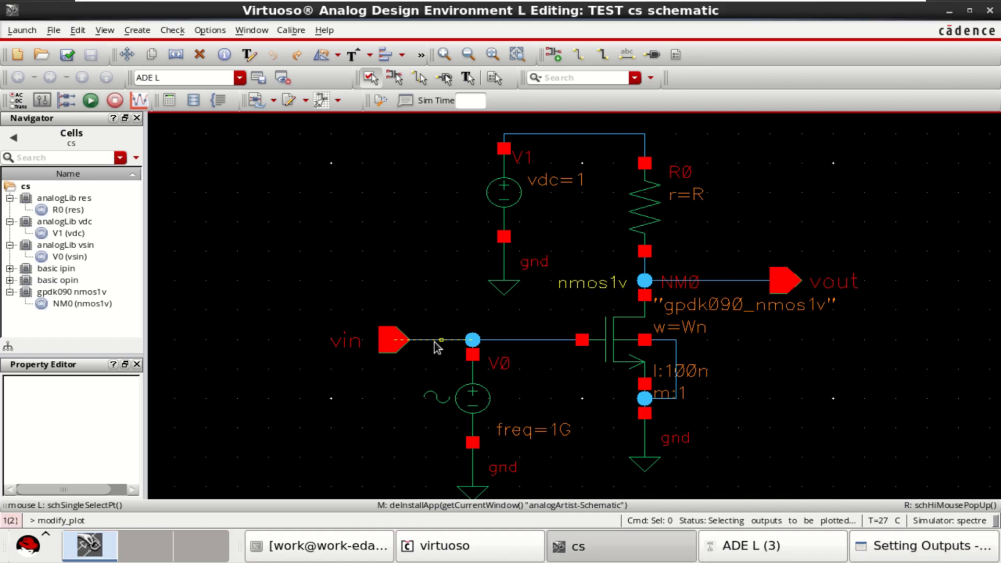
pyautogui.click(745, 284)
pyautogui.click(893, 544)
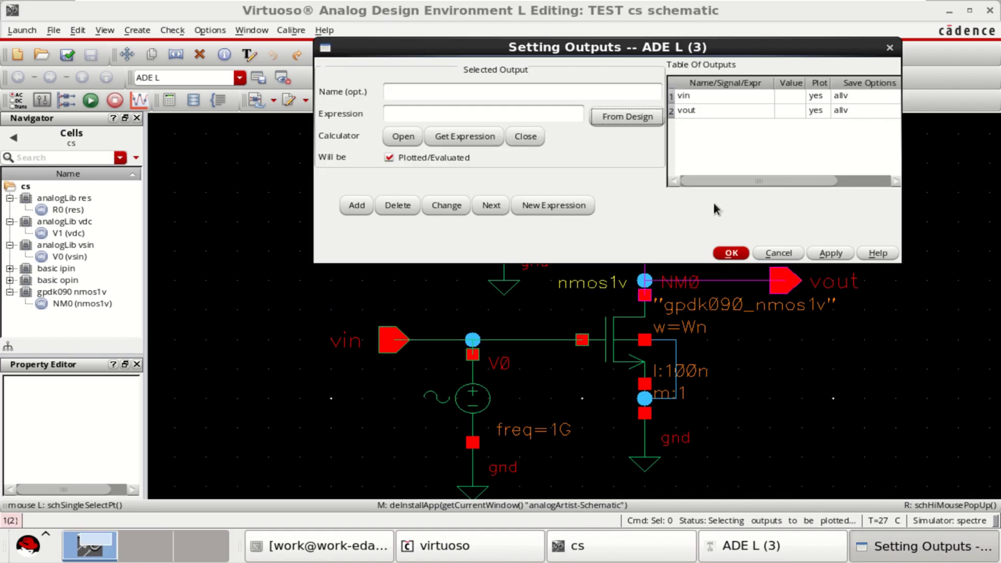
pyautogui.click(731, 254)
pyautogui.click(840, 548)
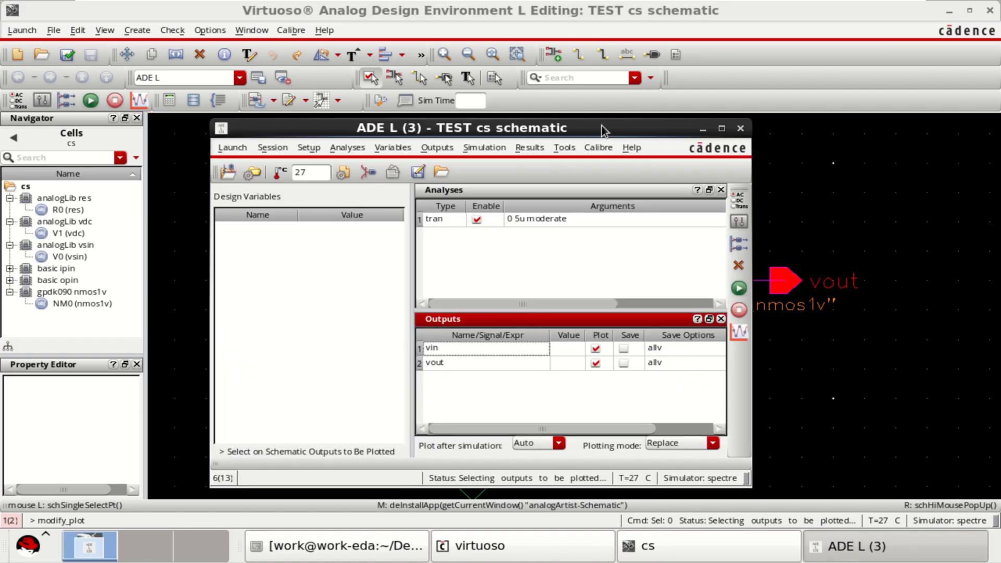
# Step: Copy the design variables from the cellview into the ADE L session
pyautogui.moveTo(602, 126); pyautogui.dragTo(305, 169)
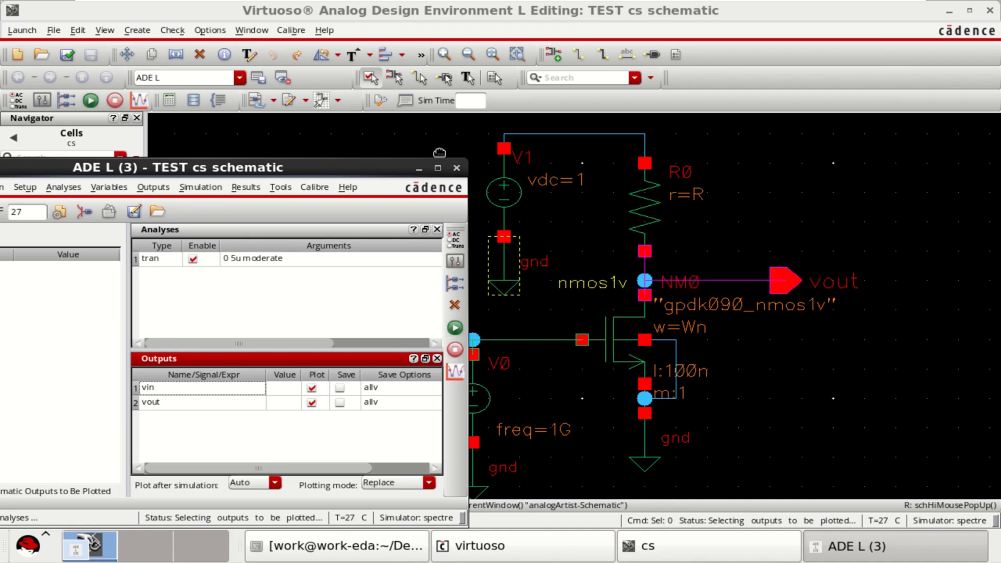
pyautogui.moveTo(360, 171); pyautogui.dragTo(754, 119)
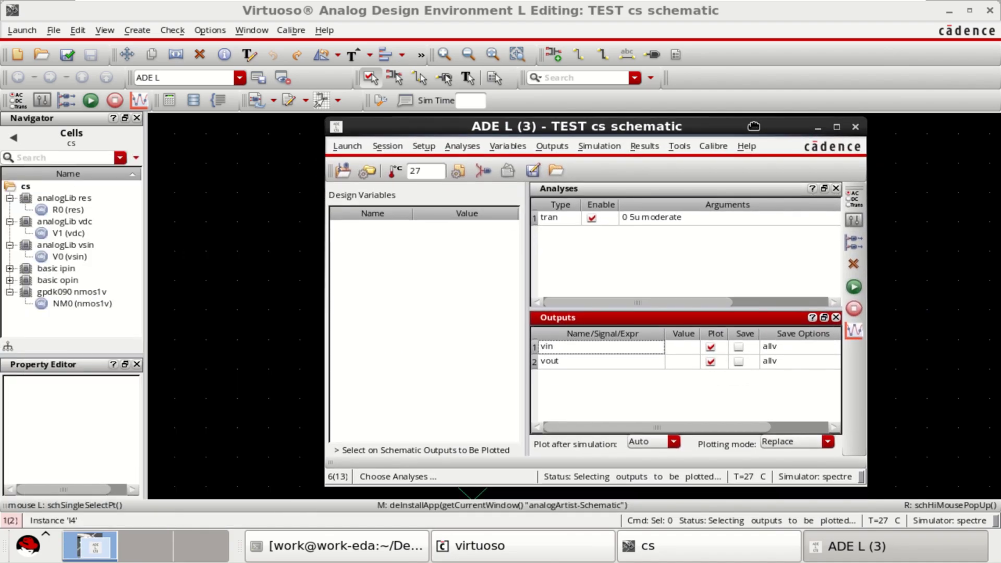
pyautogui.rightClick(414, 236)
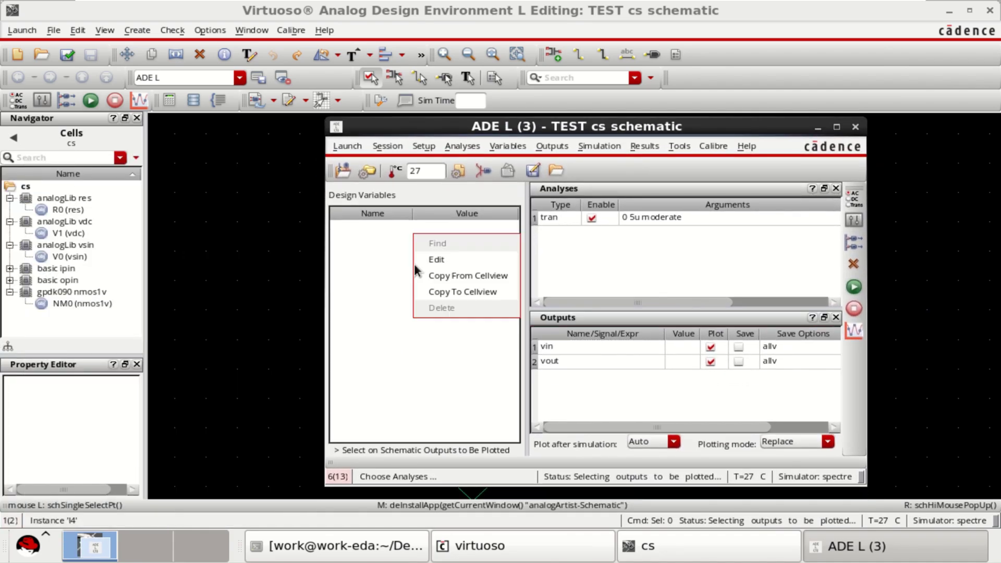
pyautogui.click(478, 279)
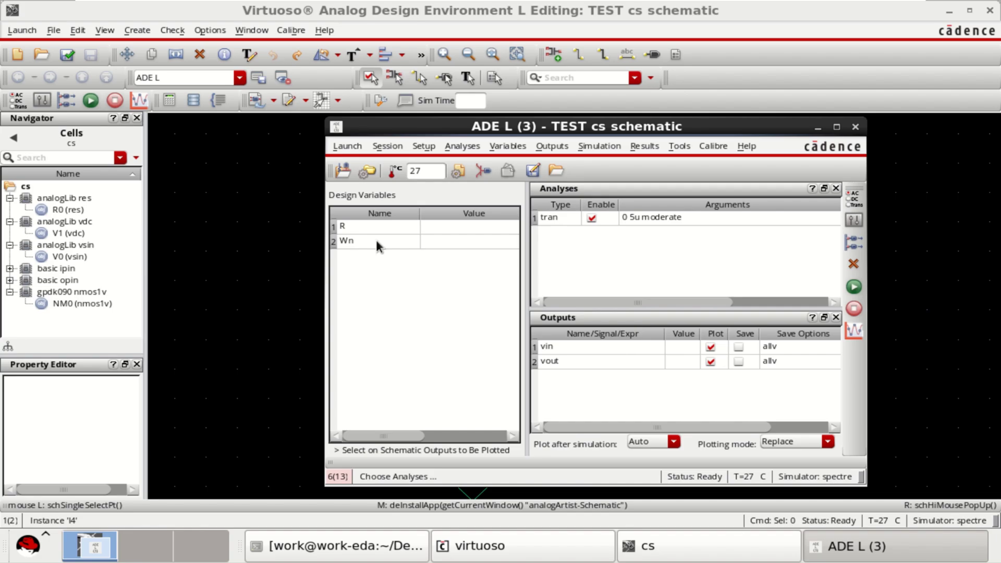
# Step: Set the design variable R to 100 and Wn to 1u
pyautogui.click(442, 223)
pyautogui.click(443, 224)
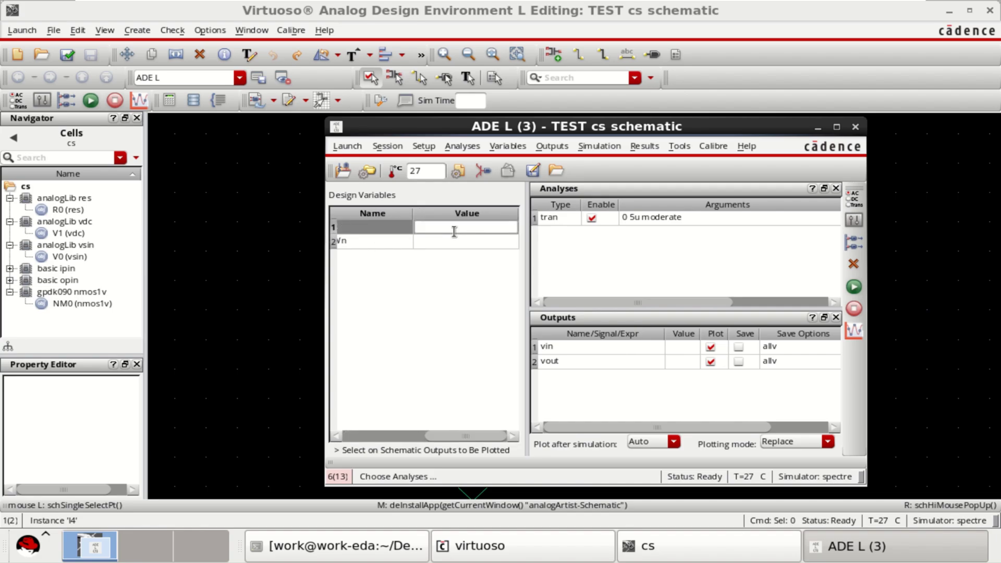
pyautogui.write('100')
pyautogui.press('Return')
pyautogui.click(443, 240)
pyautogui.click(443, 242)
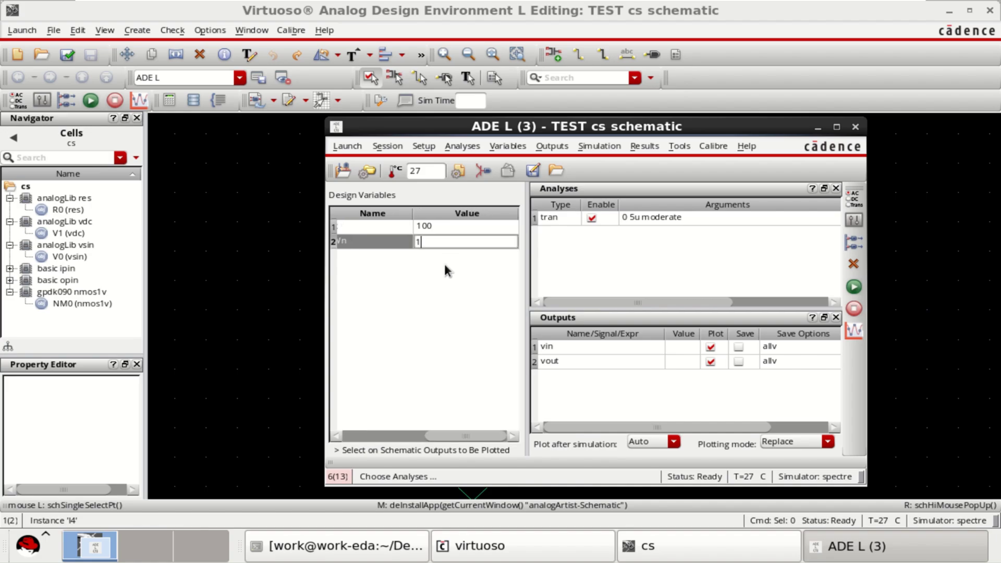
pyautogui.press('Return')
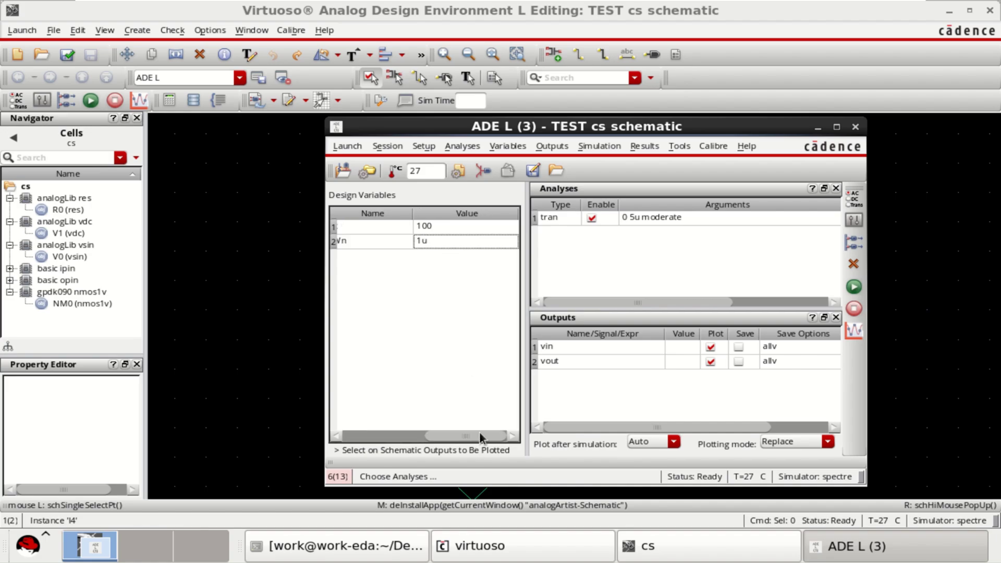
pyautogui.moveTo(480, 433); pyautogui.dragTo(380, 433)
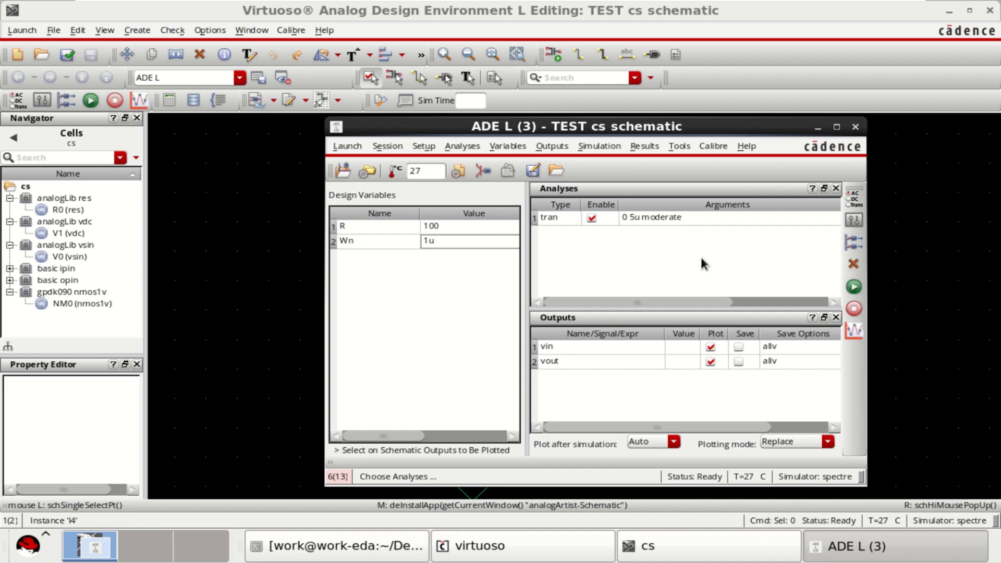
# Step: Run the transient simulation and narrow the maximized waveform plot to about the first 20 ns
pyautogui.click(854, 288)
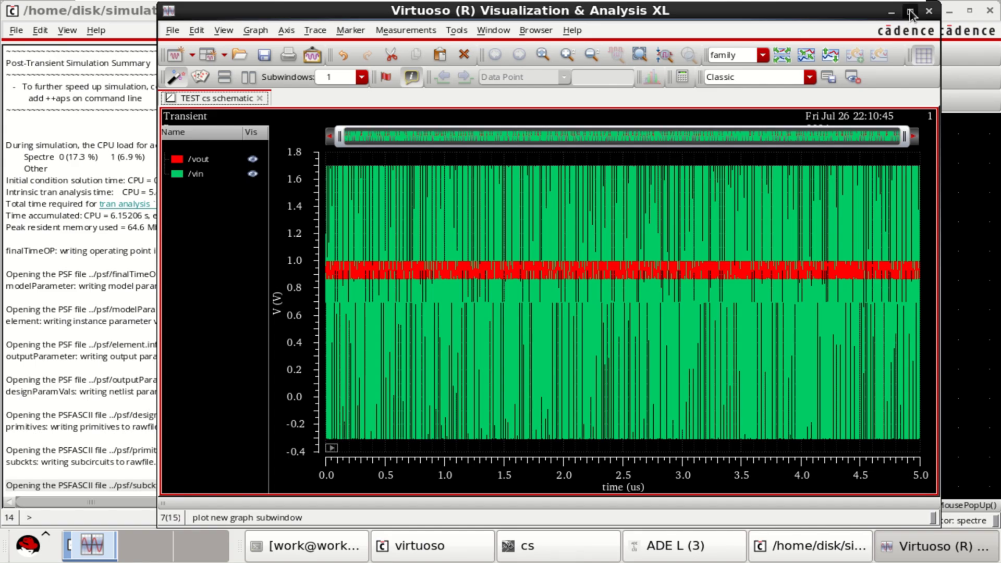
pyautogui.click(910, 12)
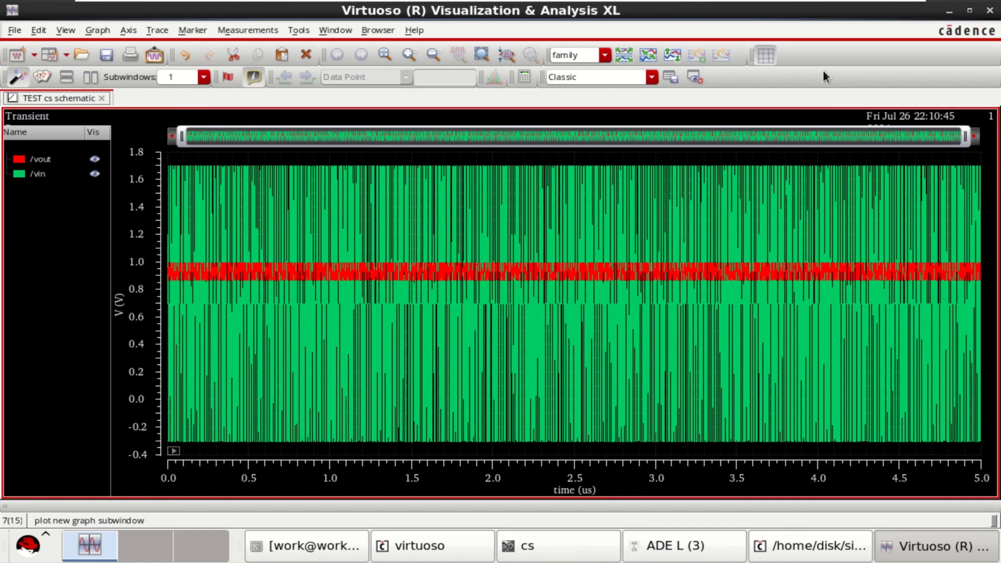
pyautogui.moveTo(966, 137); pyautogui.dragTo(189, 135)
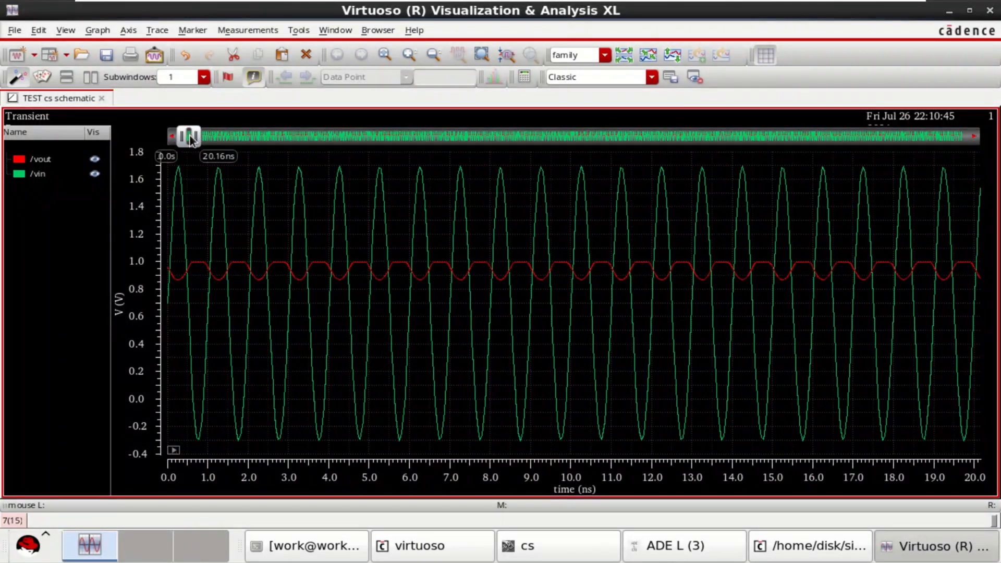
# Step: Split the vout and vin traces into separate strips and highlight both waveforms for comparison
pyautogui.click(624, 55)
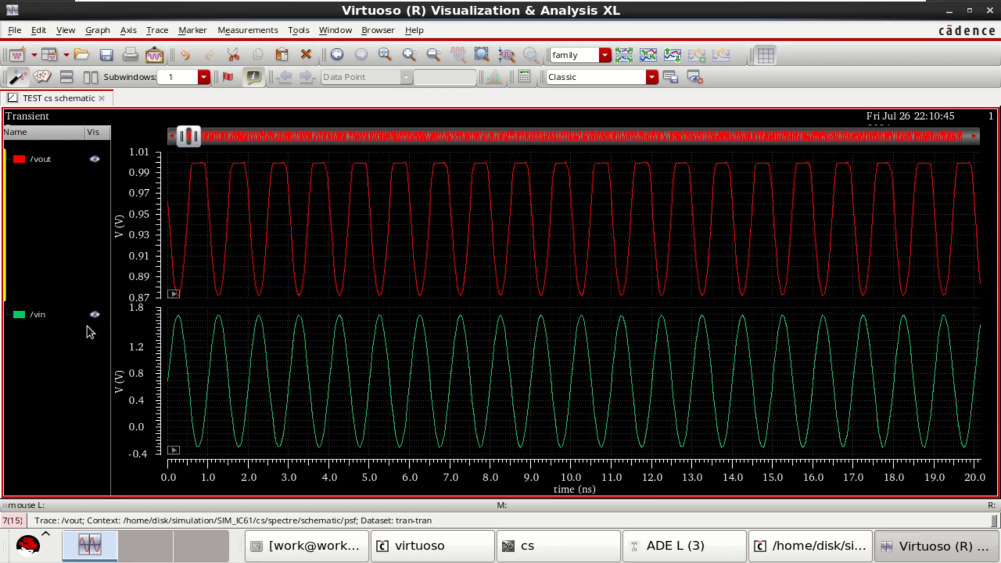
pyautogui.click(36, 315)
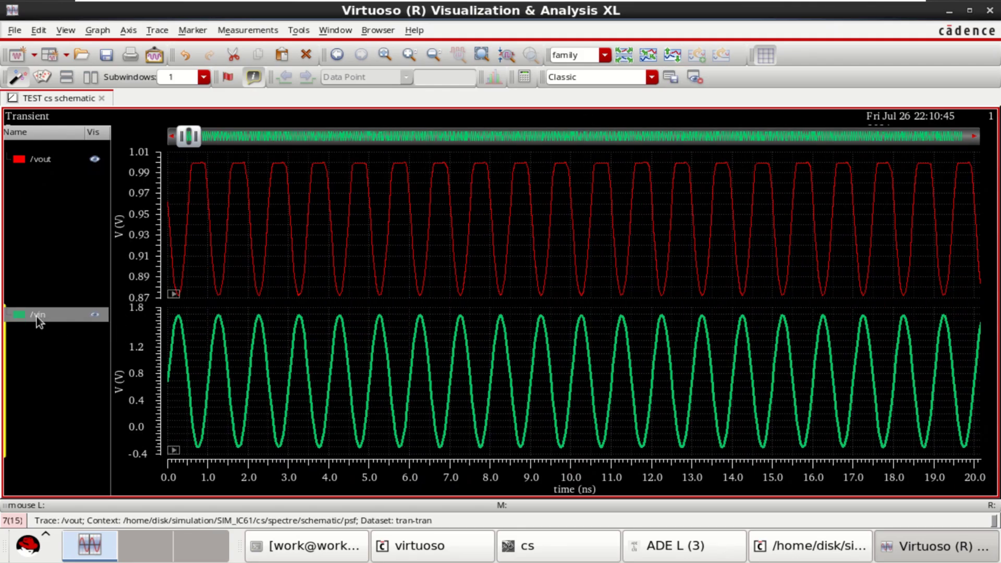
pyautogui.keyDown('ctrl'); pyautogui.click(36, 159); pyautogui.keyUp('ctrl')
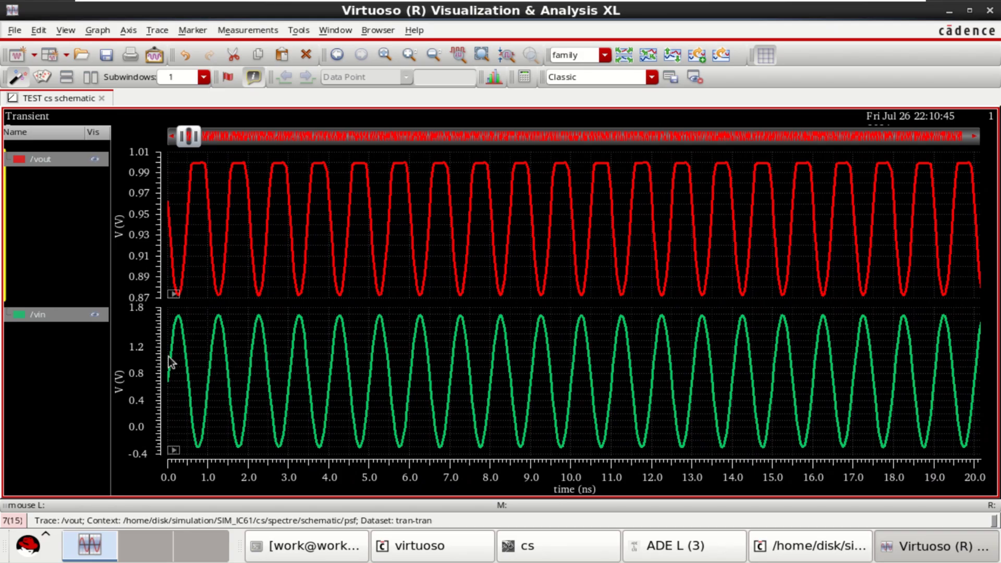
pyautogui.moveTo(171, 210)
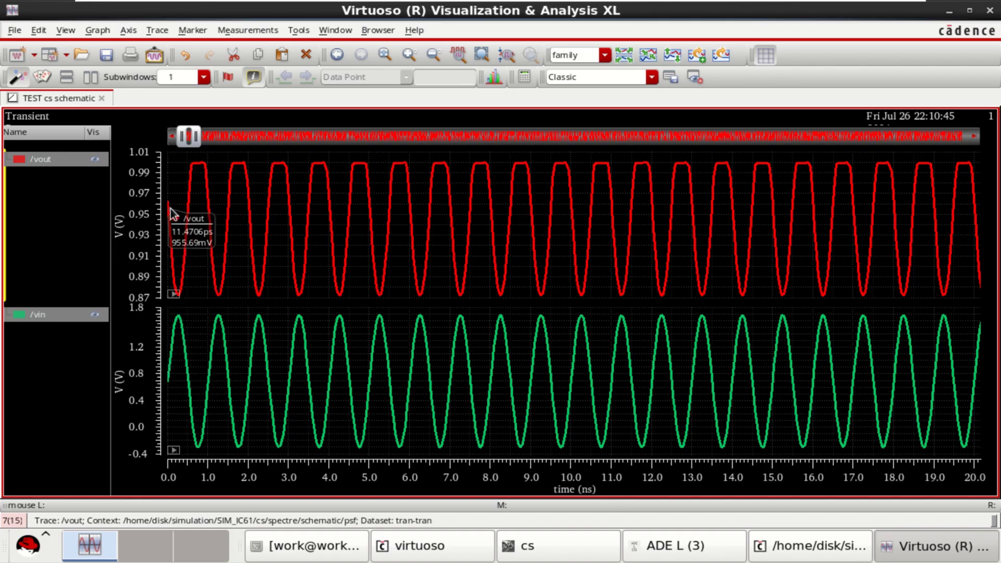
# Step: Minimize the waveform plot, close the simulation log, and open Parametric Analysis from the ADE L session
pyautogui.click(945, 14)
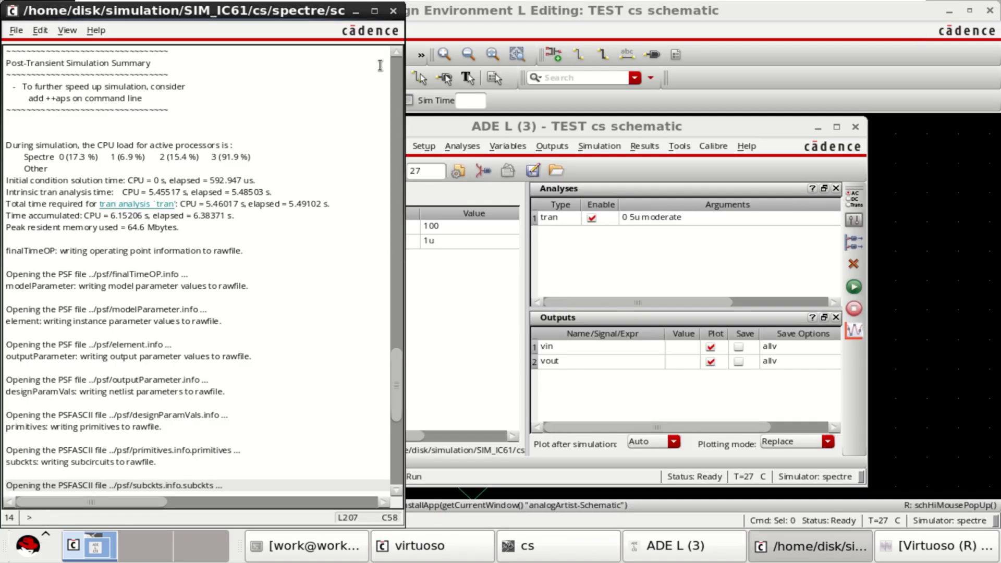
pyautogui.click(394, 11)
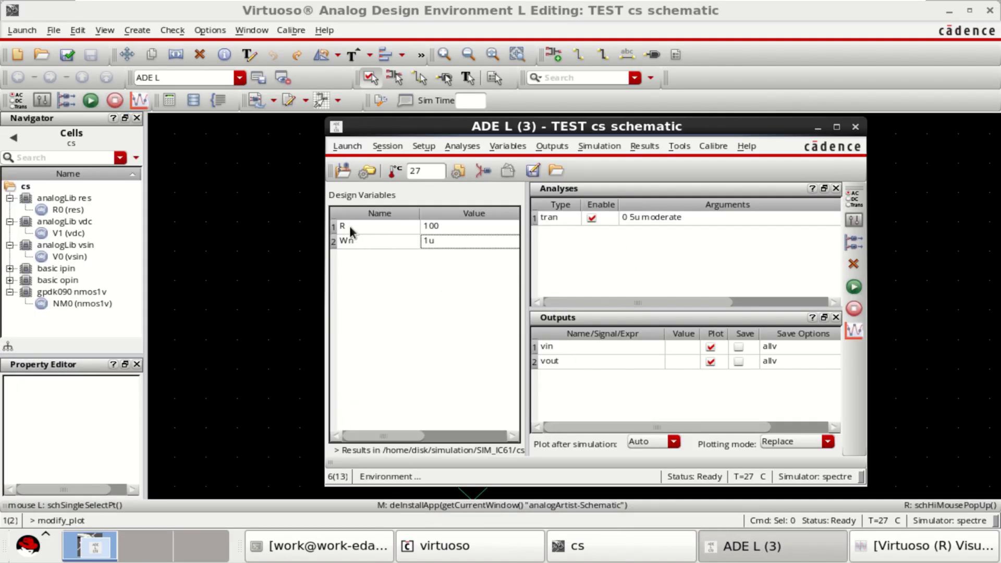
pyautogui.click(625, 252)
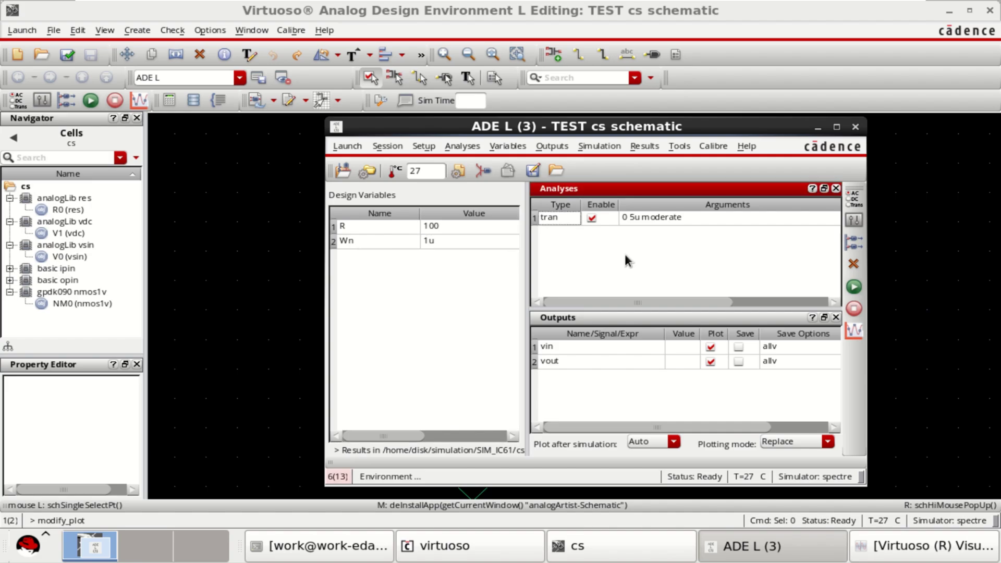
pyautogui.click(680, 146)
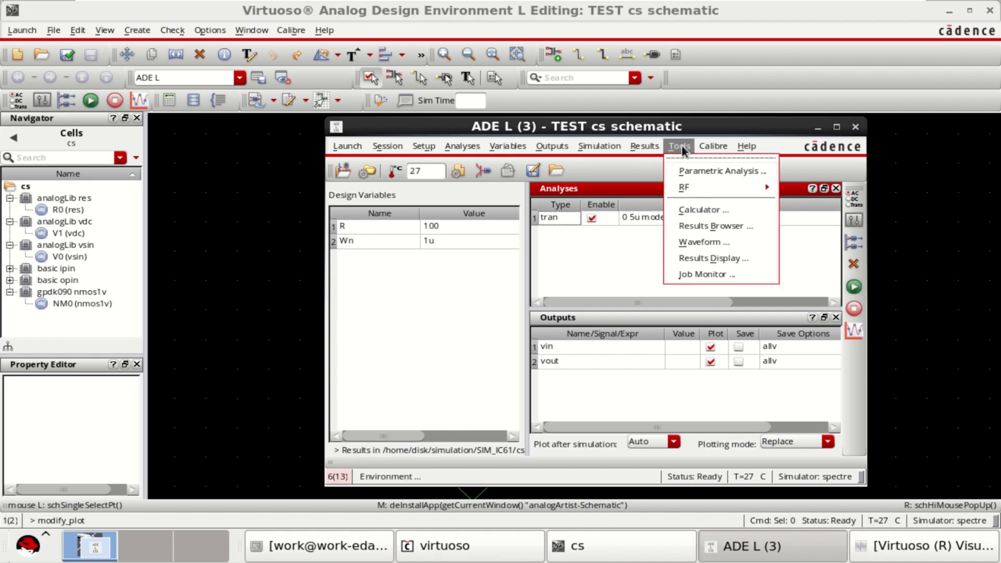
pyautogui.click(730, 171)
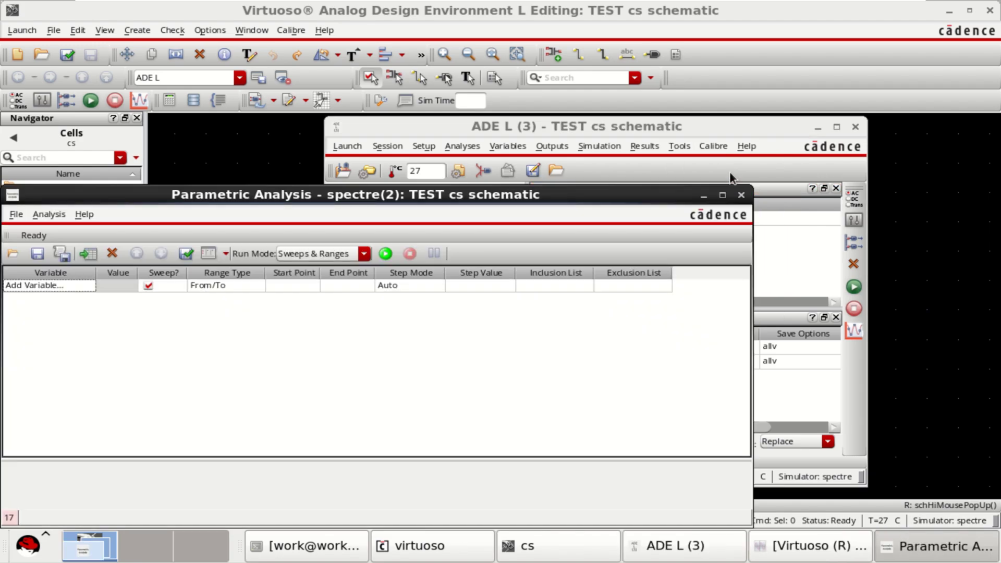
pyautogui.moveTo(483, 194); pyautogui.dragTo(676, 122)
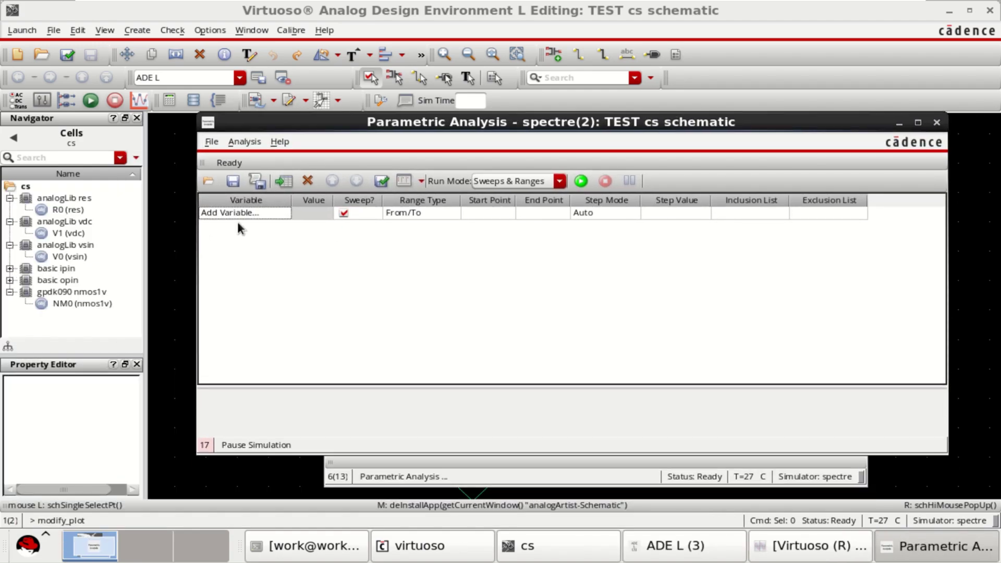
# Step: Choose Wn as the first sweep variable of the parametric analysis
pyautogui.click(259, 214)
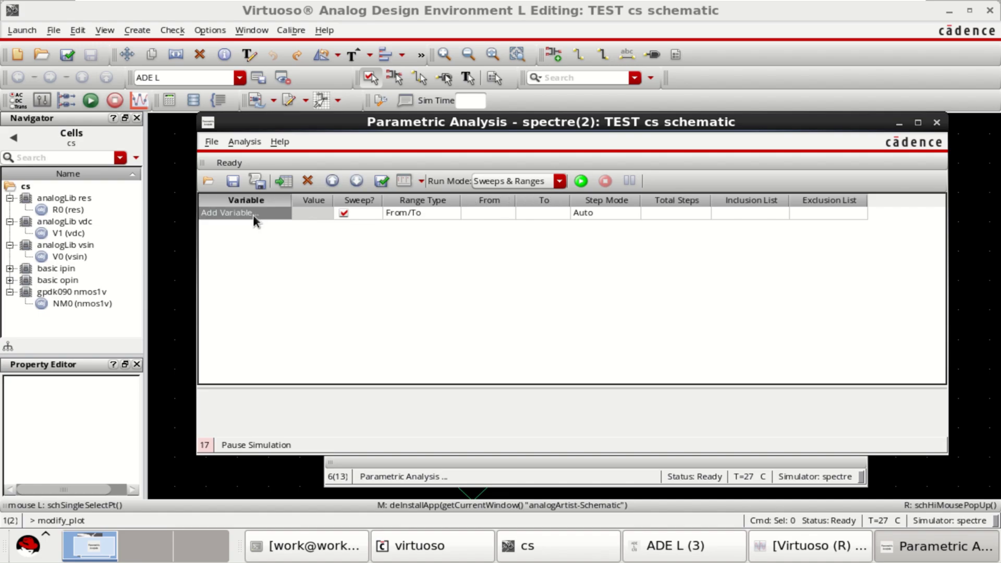
pyautogui.click(254, 215)
pyautogui.click(284, 212)
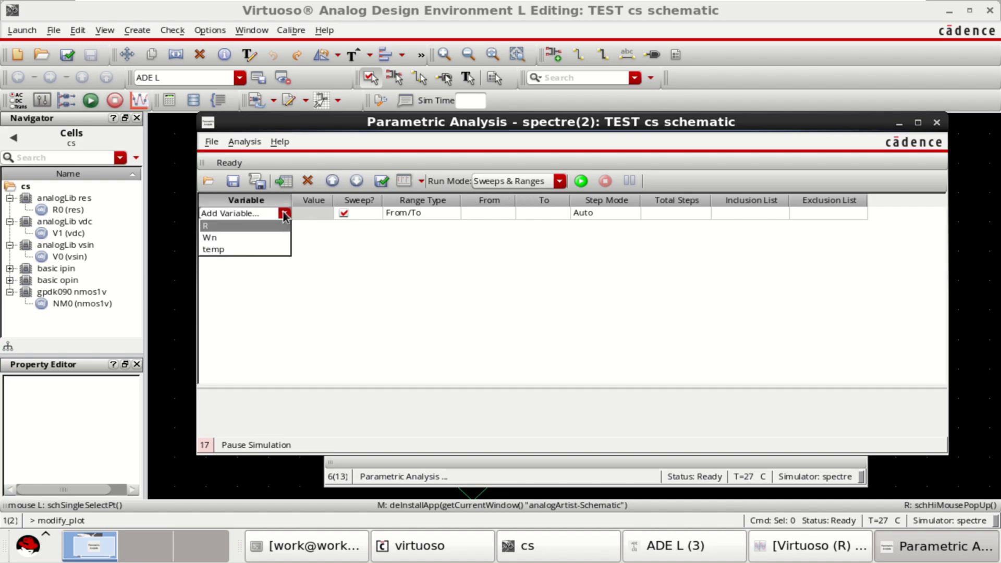
pyautogui.click(217, 237)
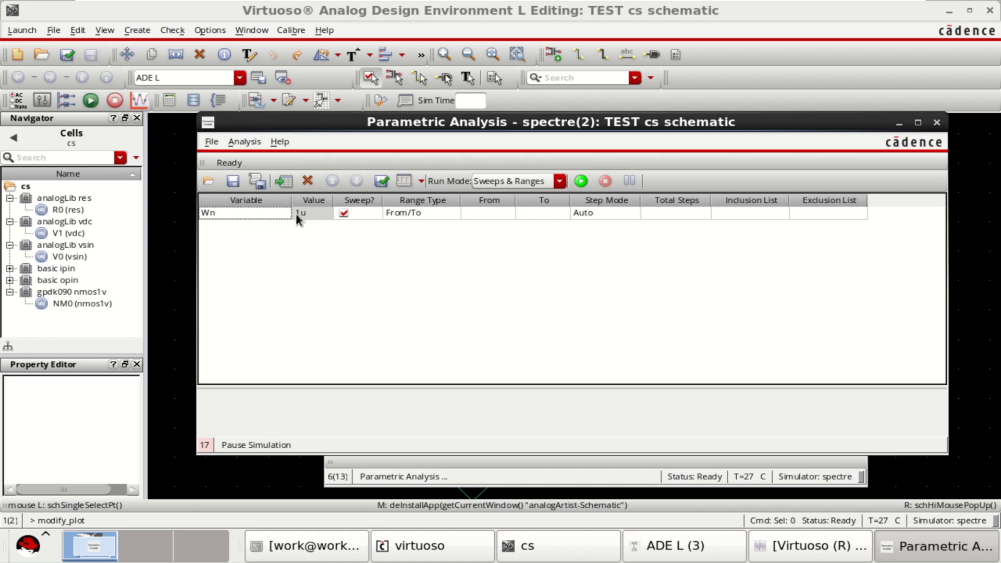
# Step: Insert a second row in the parametric analysis and assign R as its sweep variable
pyautogui.rightClick(278, 242)
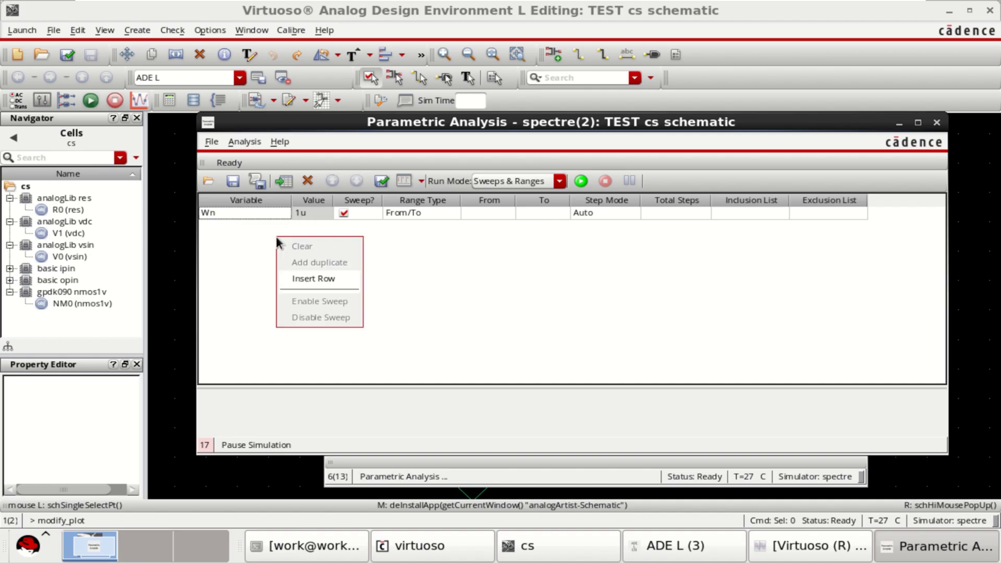
pyautogui.click(331, 279)
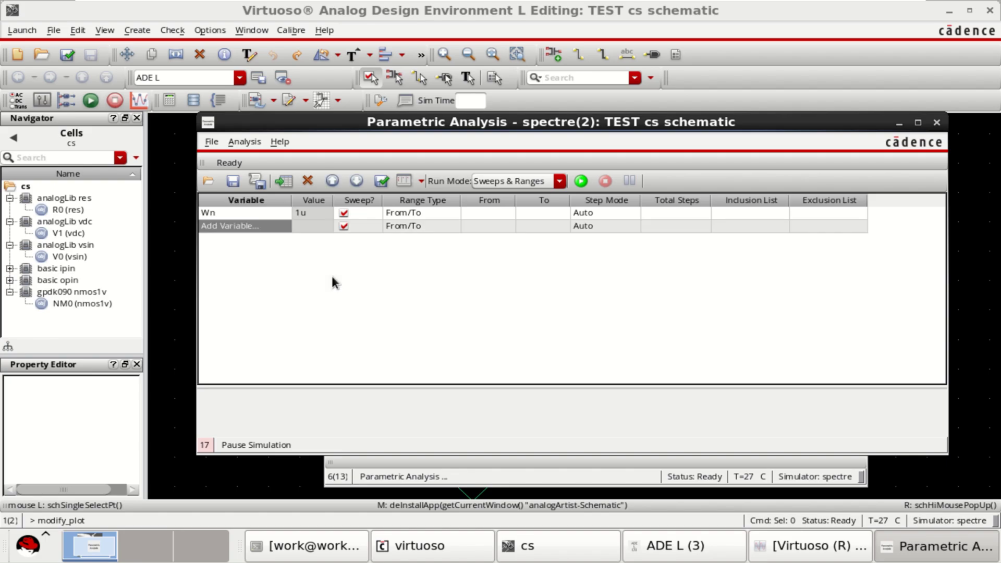
pyautogui.click(246, 228)
pyautogui.click(284, 226)
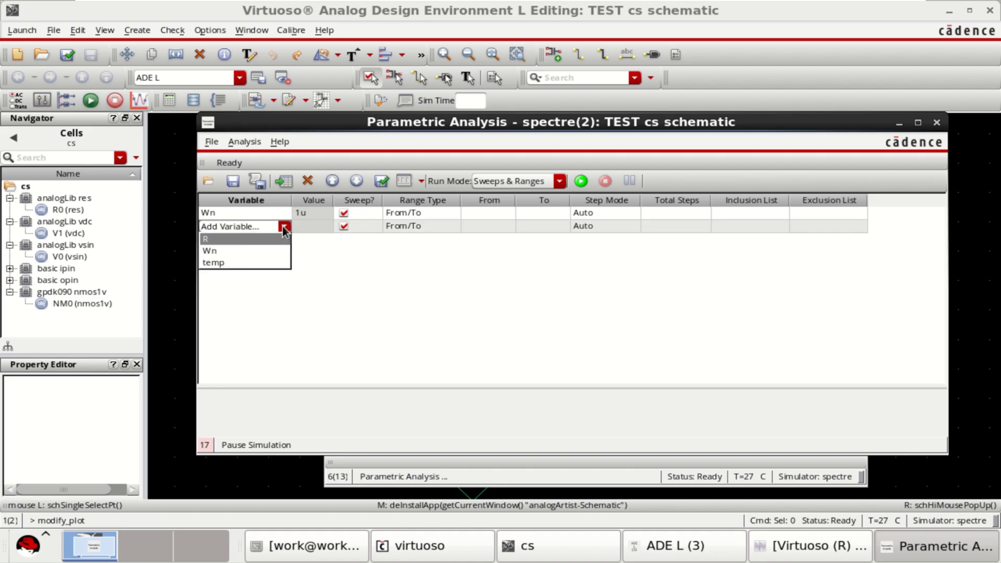
pyautogui.click(227, 238)
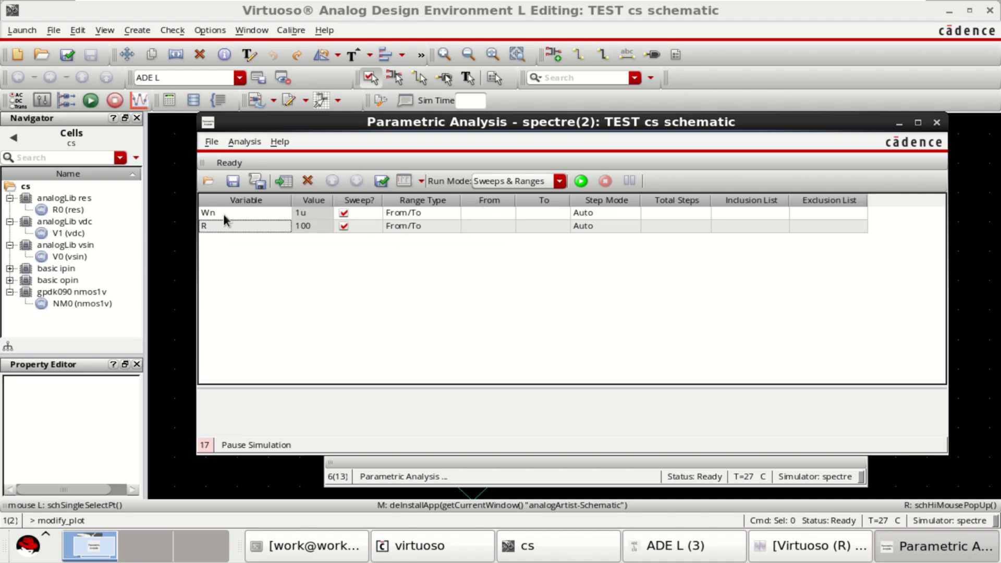
# Step: Set the Wn sweep range from 1u to 5u
pyautogui.click(478, 209)
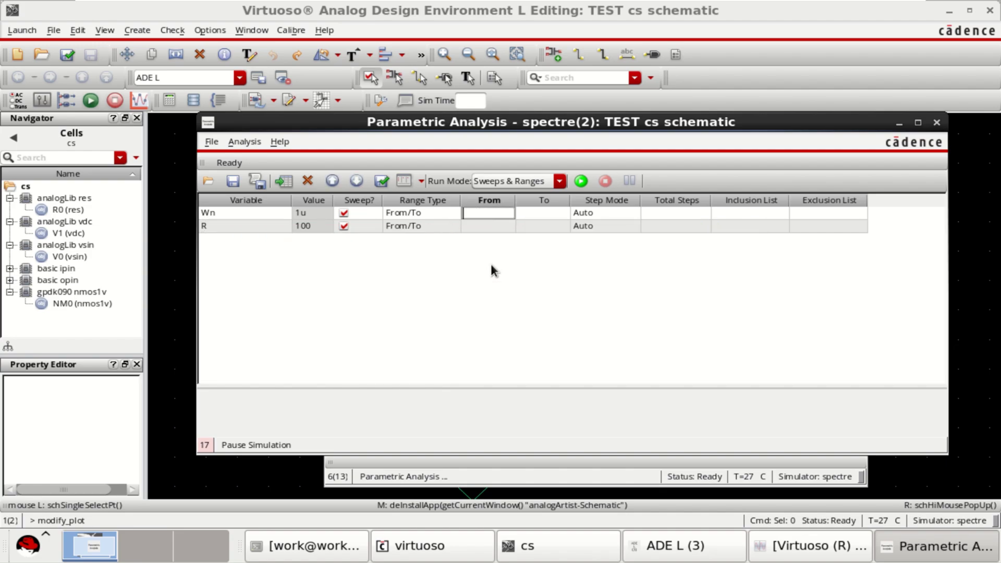
pyautogui.write('1u')
pyautogui.press('Return')
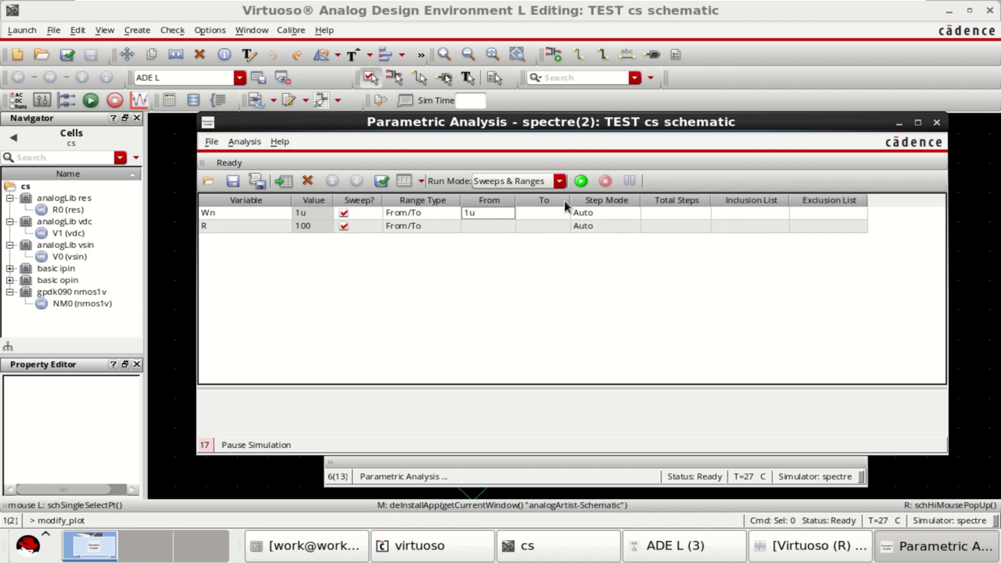
pyautogui.click(546, 211)
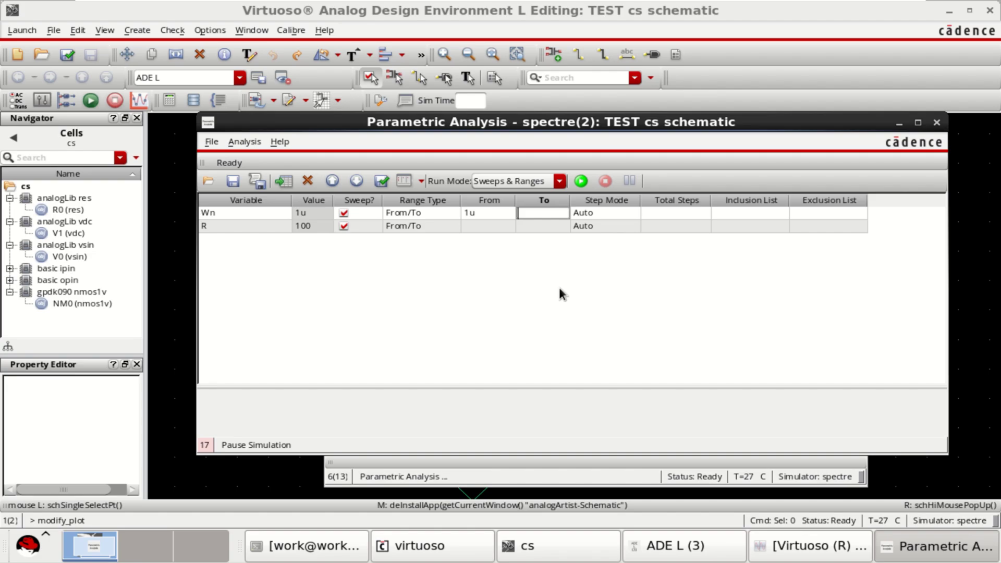
pyautogui.write('5u')
pyautogui.click(535, 294)
# Step: Set the R sweep range from 50 to 250
pyautogui.click(480, 226)
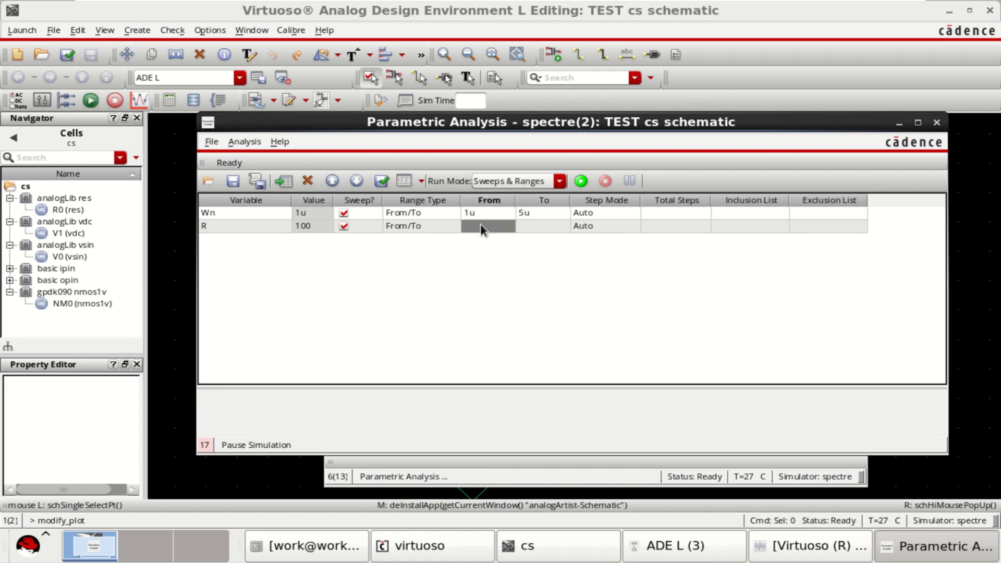
pyautogui.click(481, 226)
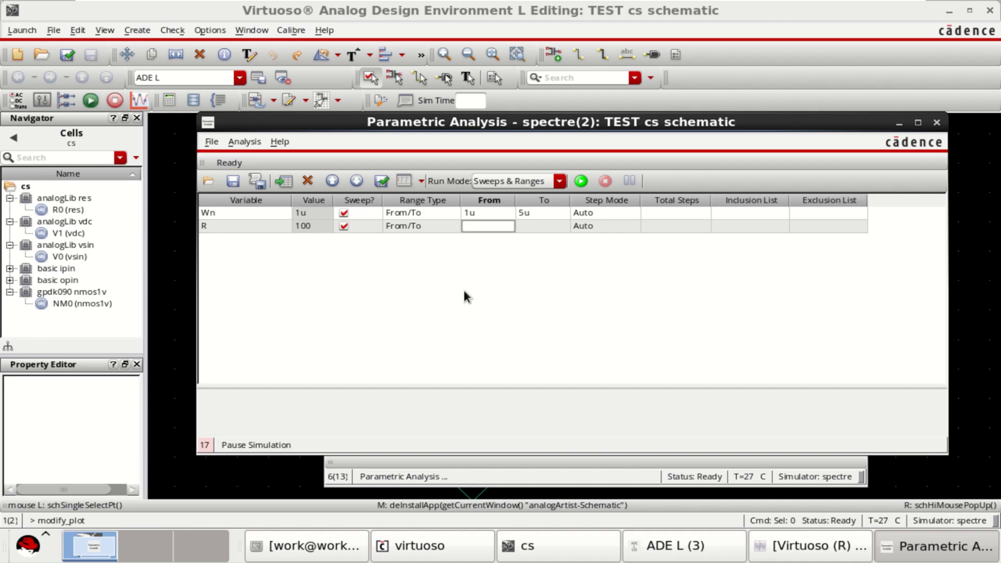
pyautogui.write('50')
pyautogui.click(498, 265)
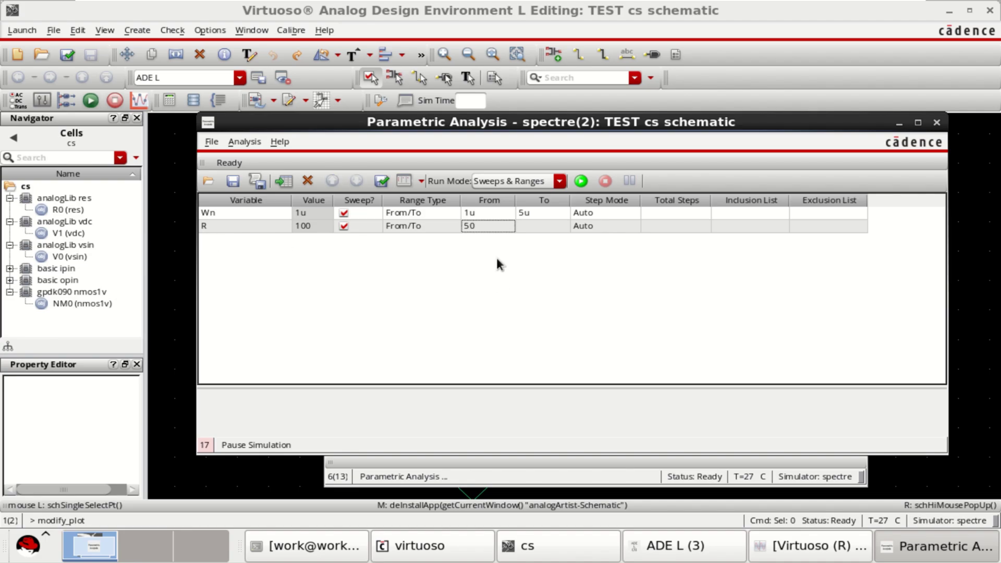
pyautogui.doubleClick(537, 226)
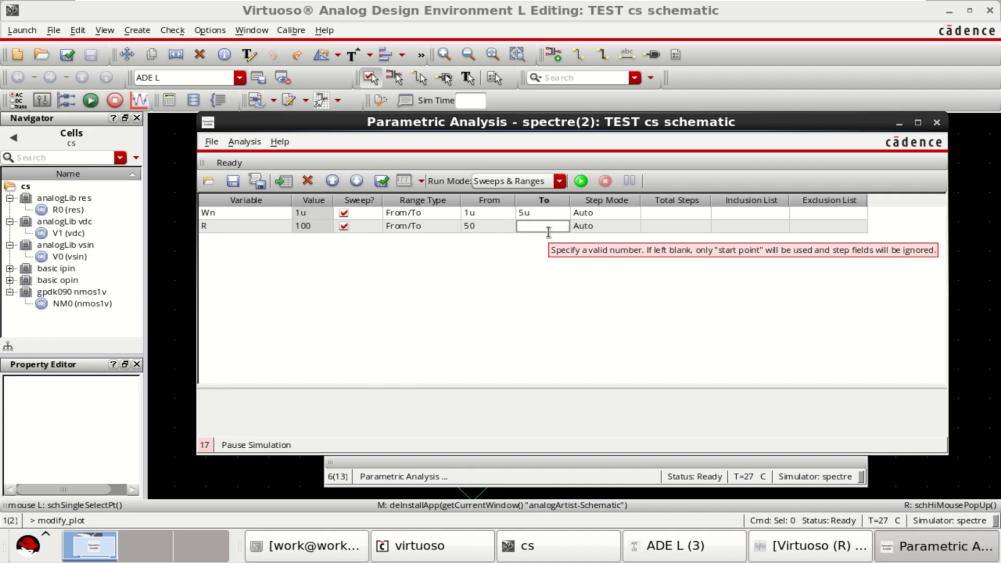
pyautogui.write('250')
pyautogui.click(515, 304)
# Step: Set the total steps to 10 for both Wn and R, then run the selected sweeps and accept the large number of points
pyautogui.click(673, 214)
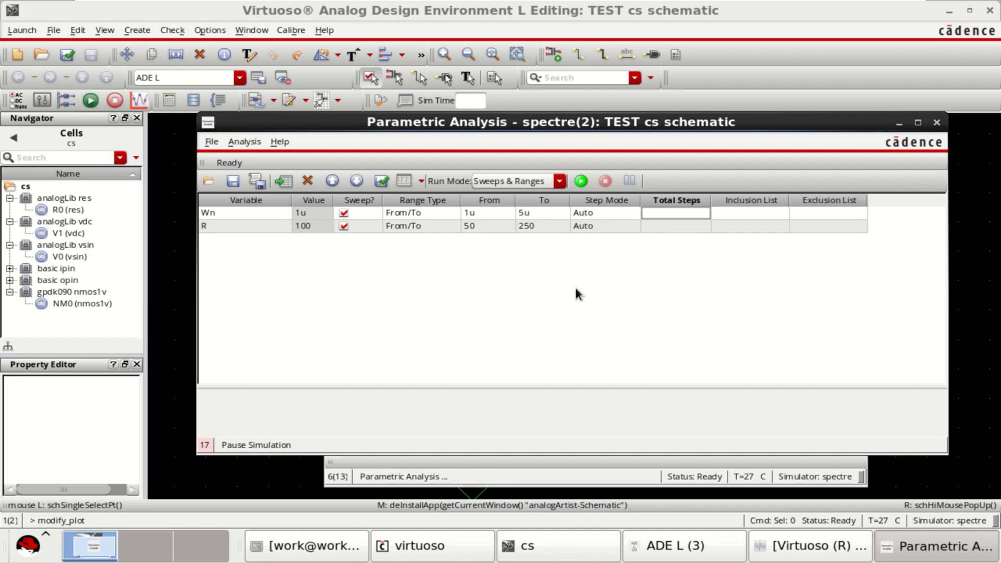
pyautogui.write('10')
pyautogui.click(664, 225)
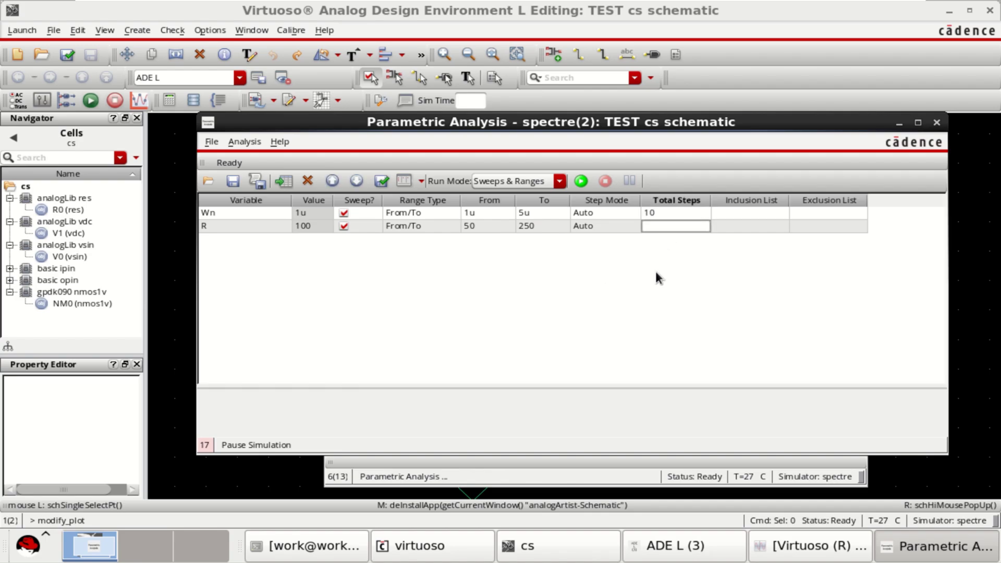
pyautogui.write('10')
pyautogui.press('Return')
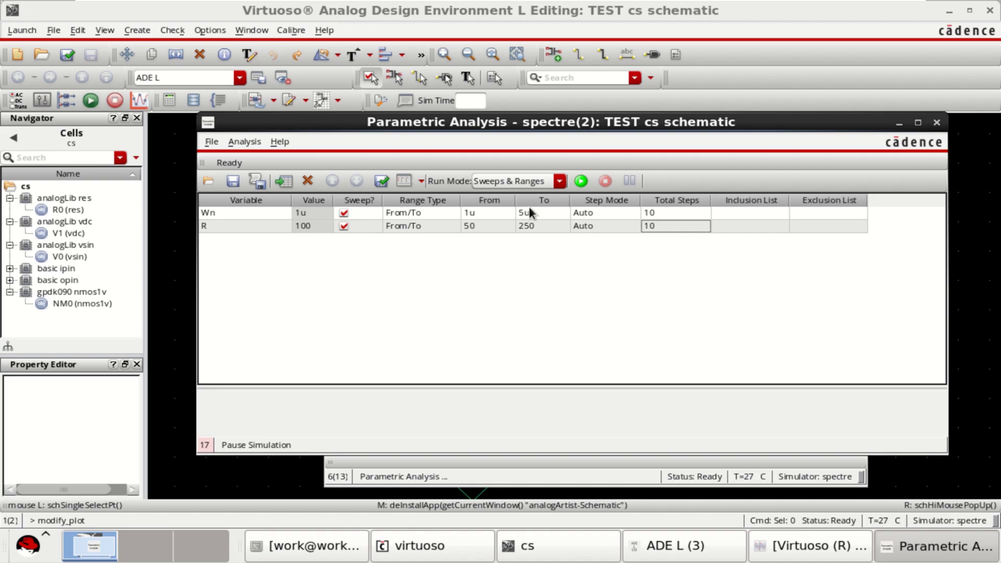
pyautogui.click(581, 182)
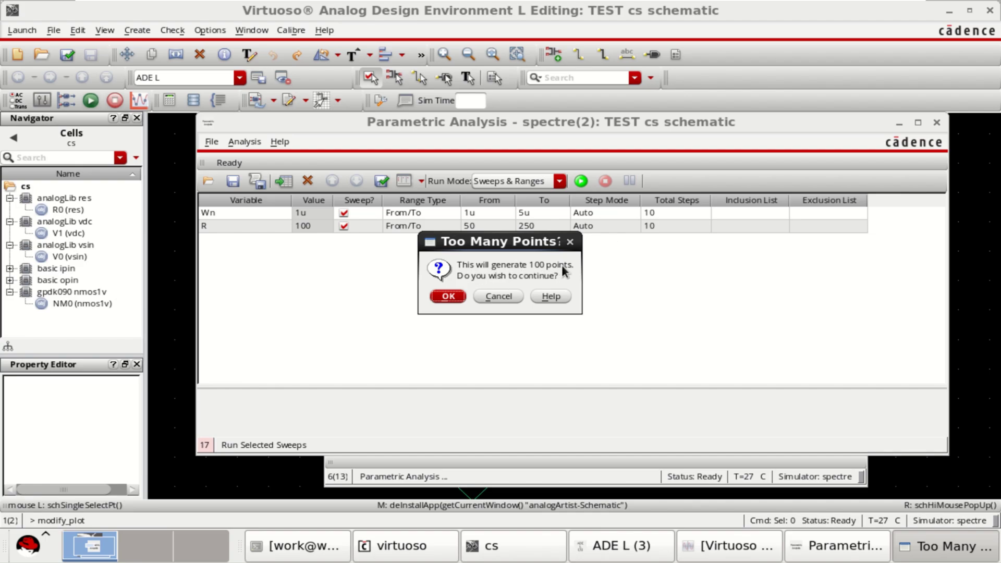
pyautogui.click(447, 296)
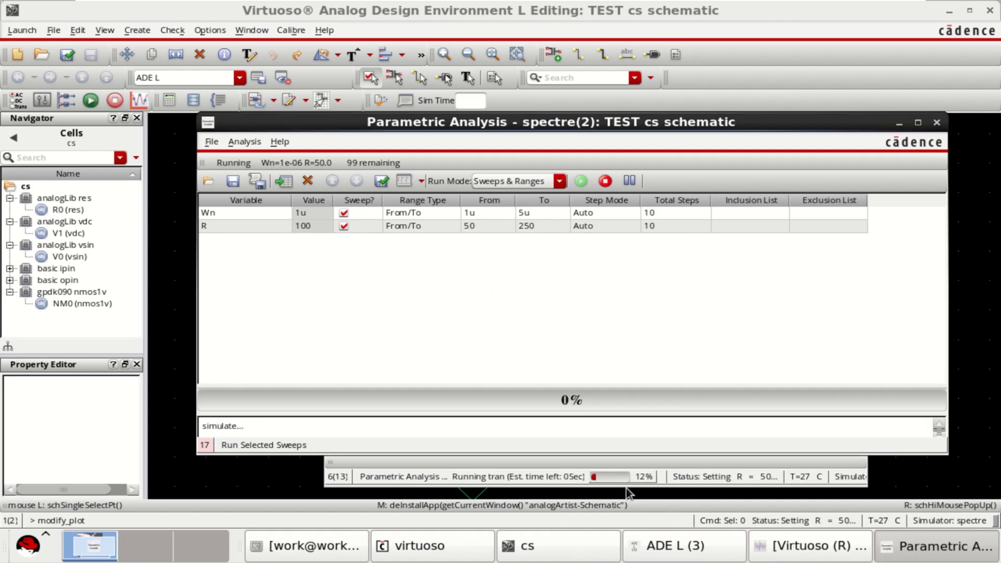
# Step: Monitor the sweep's progress in Parametric Analysis and the changing R and Wn design variables in the ADE L session
pyautogui.click(673, 546)
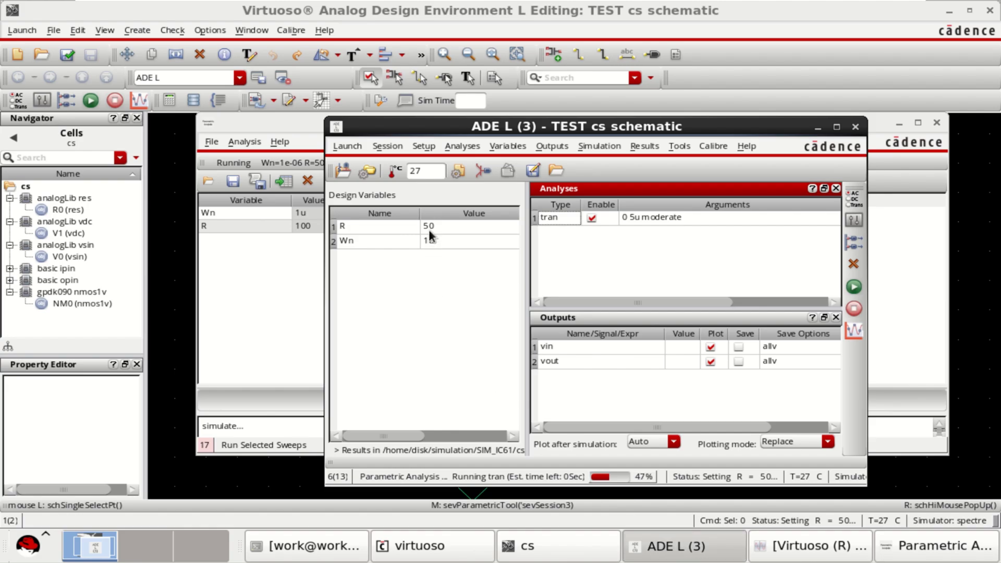
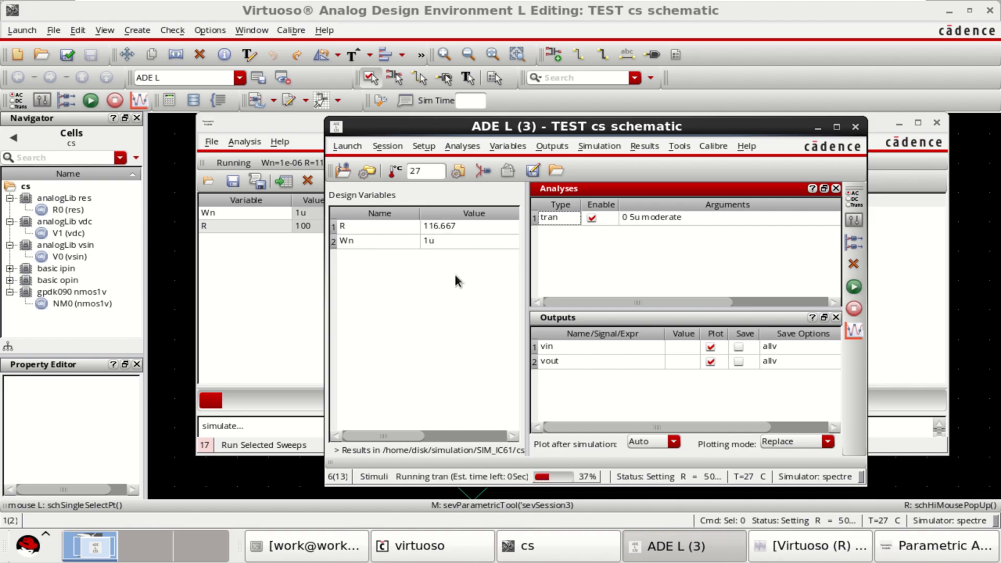
pyautogui.click(816, 129)
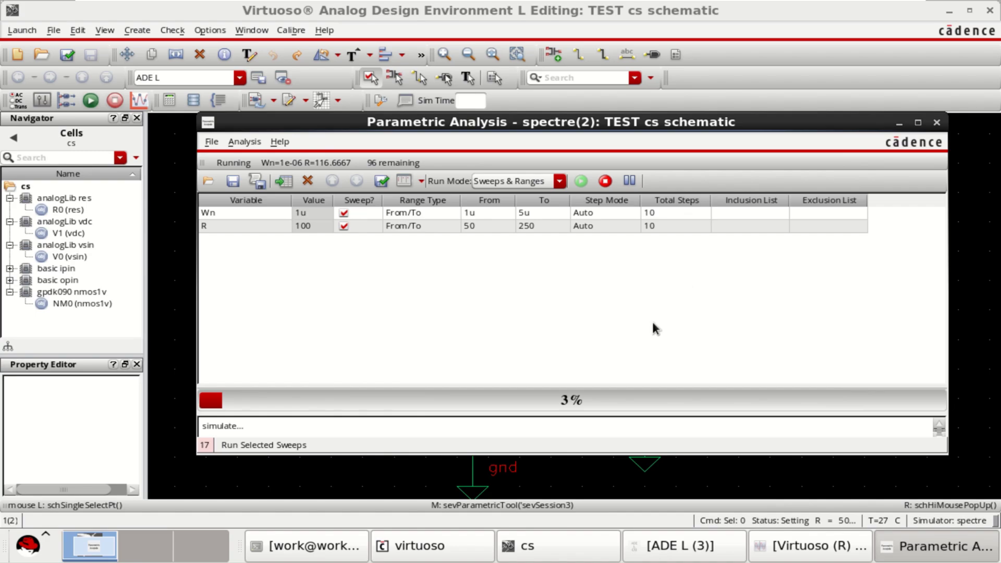
pyautogui.click(697, 552)
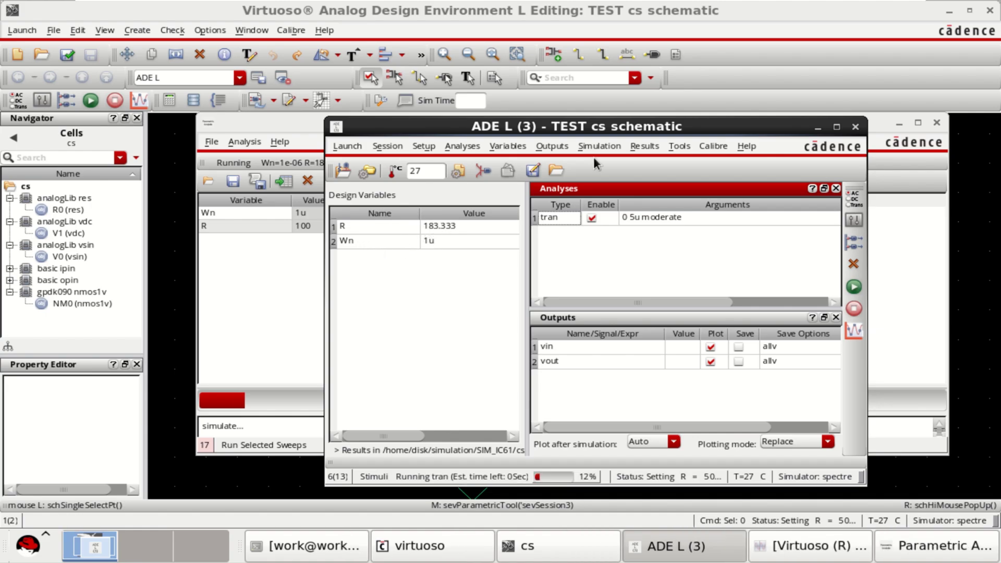
pyautogui.moveTo(590, 131); pyautogui.dragTo(627, 130)
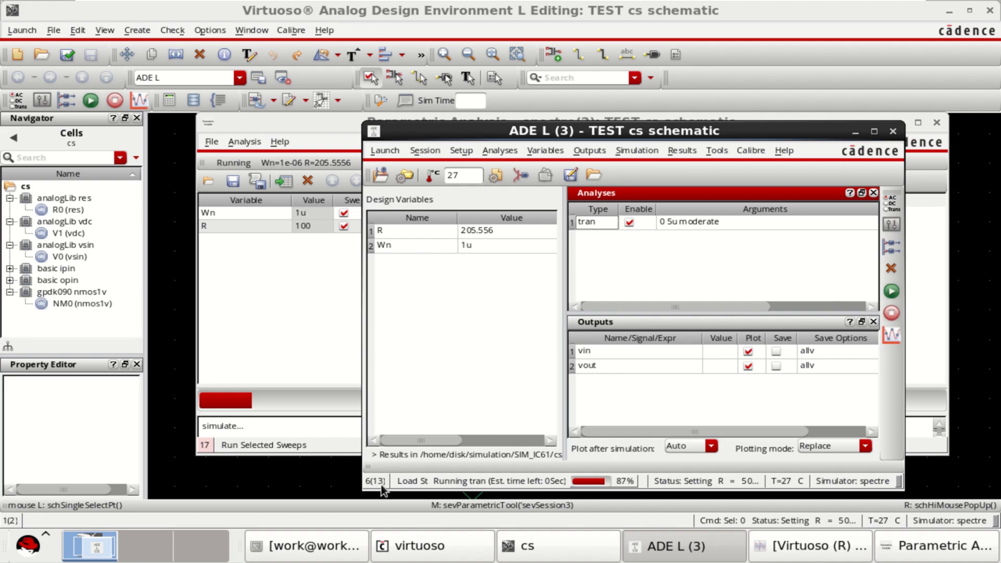
pyautogui.click(856, 133)
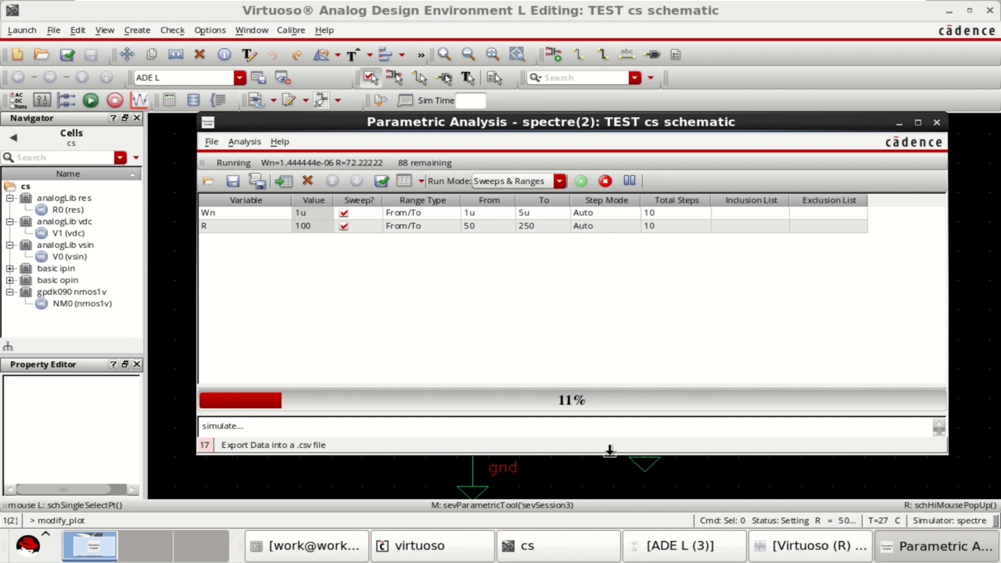
pyautogui.moveTo(609, 455); pyautogui.dragTo(604, 480)
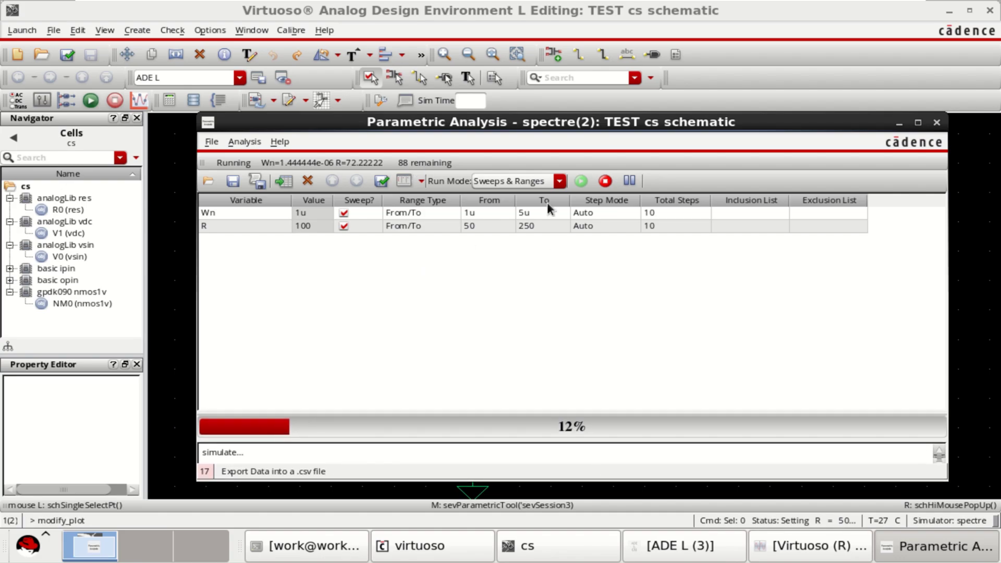
pyautogui.moveTo(558, 118); pyautogui.dragTo(558, 159)
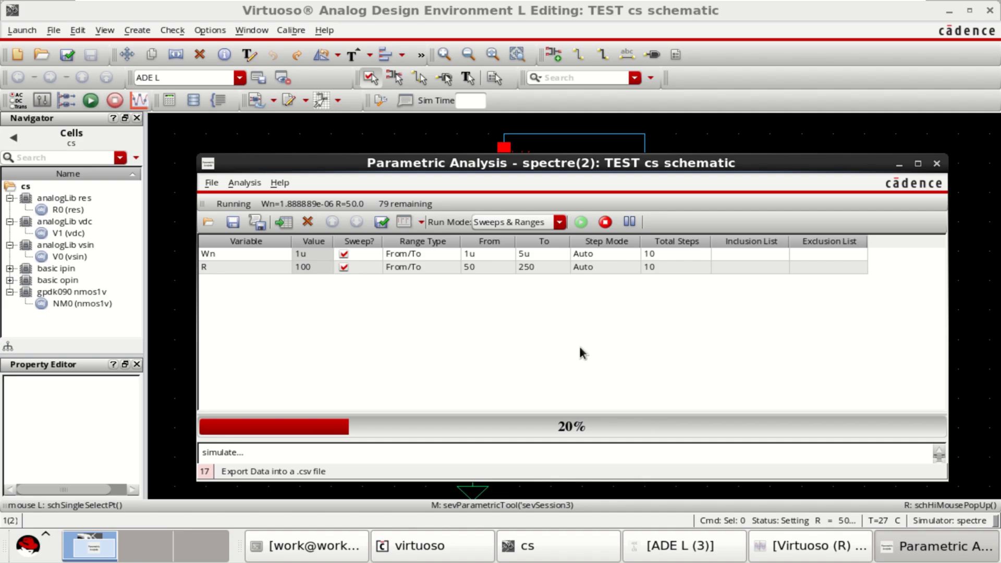
pyautogui.click(696, 554)
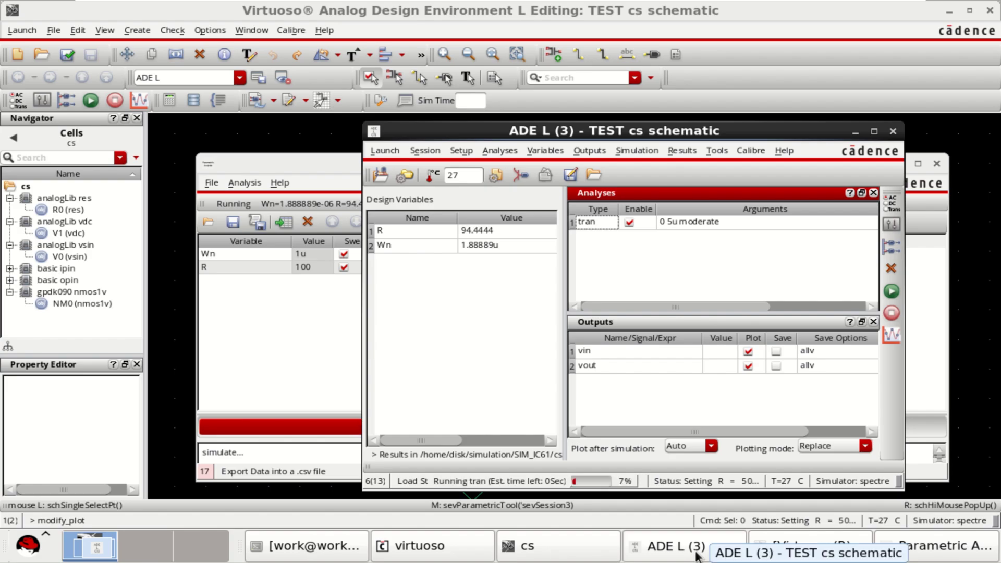
pyautogui.click(697, 555)
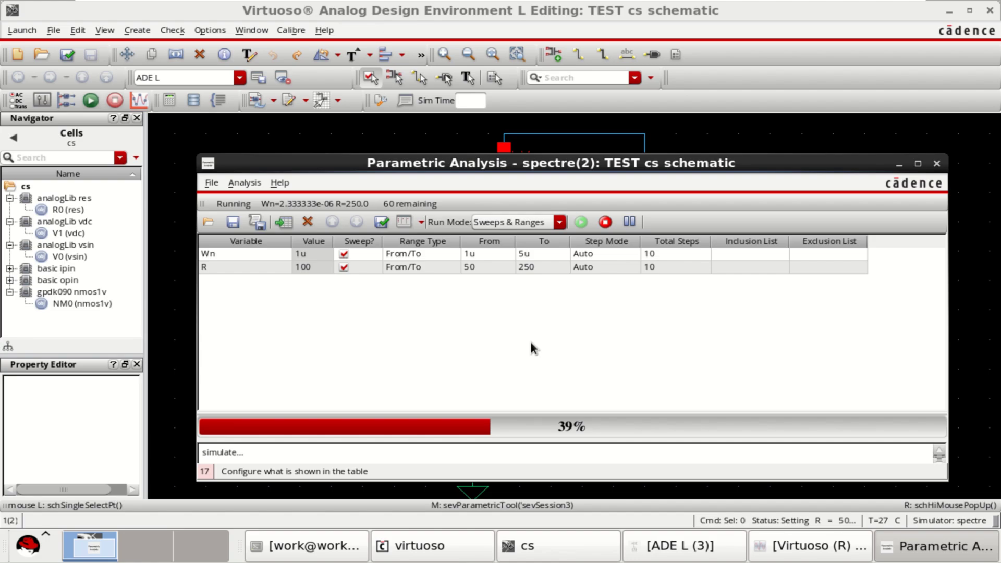
pyautogui.click(667, 545)
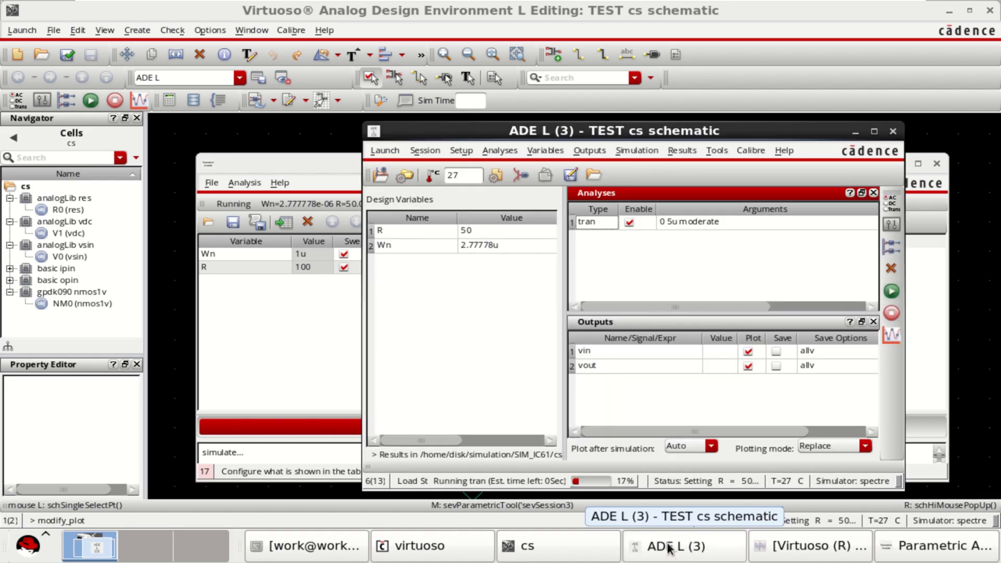
# Step: Switch to the Visualization & Analysis XL window with the vout and vin transient waveforms
pyautogui.click(820, 546)
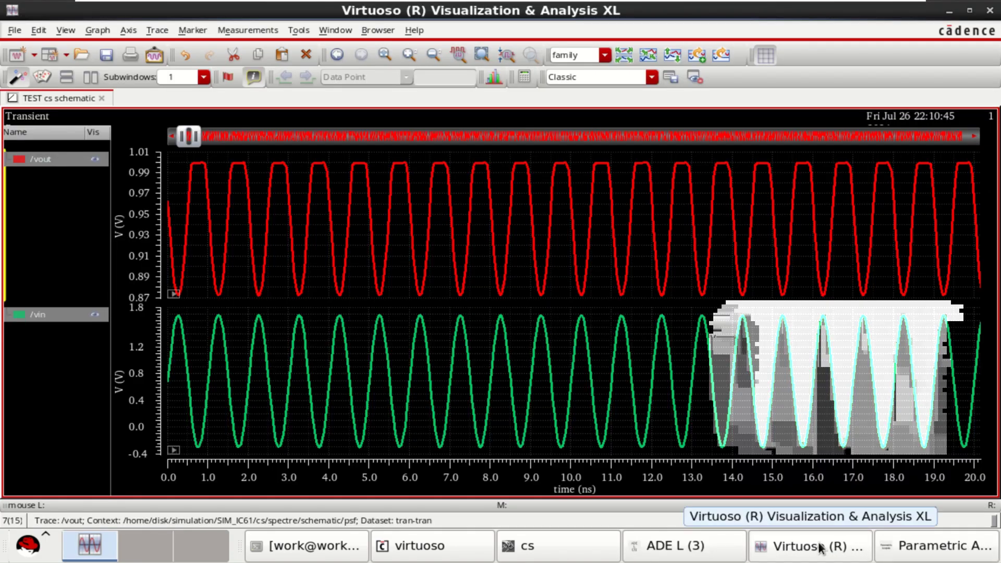
pyautogui.click(819, 546)
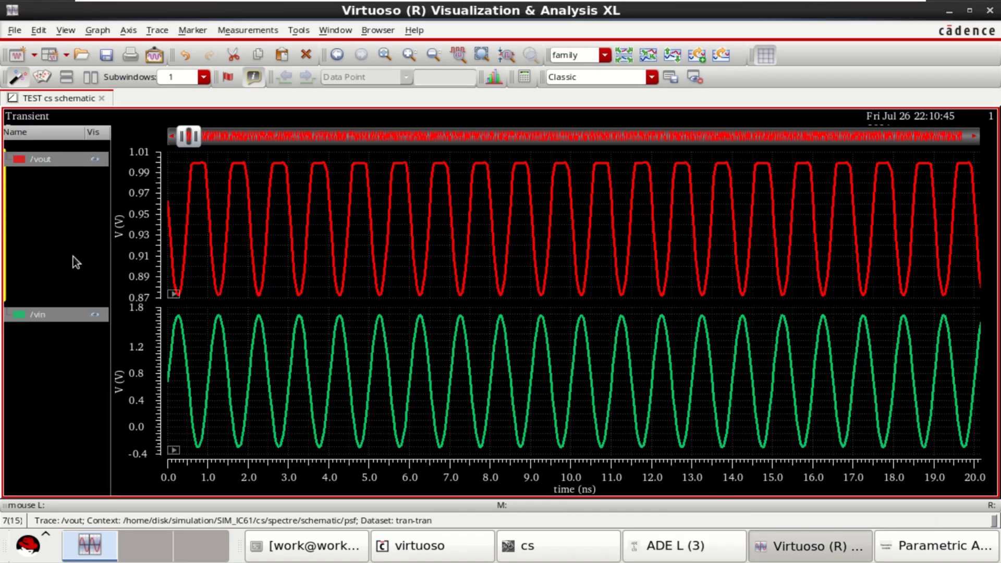
pyautogui.rightClick(51, 235)
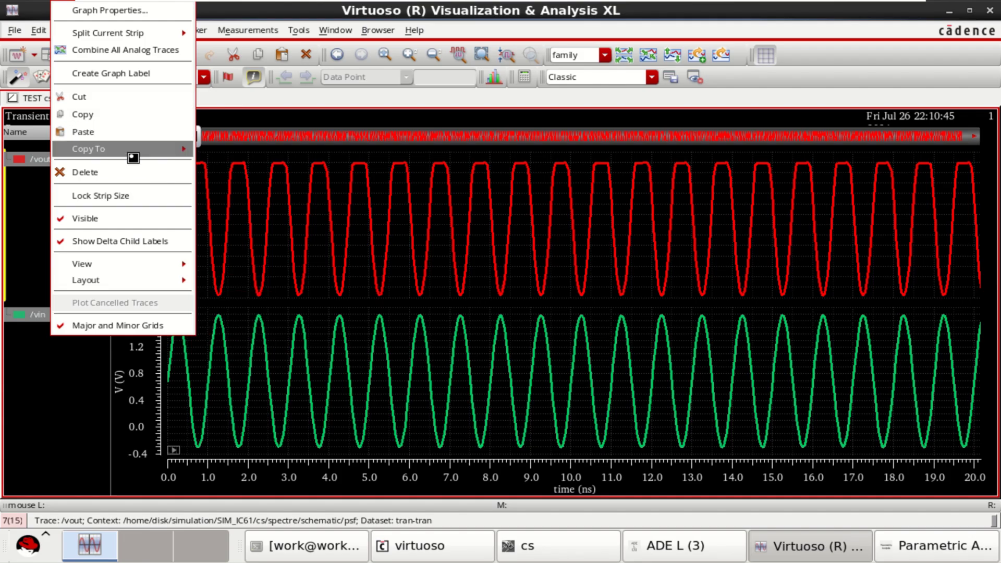
pyautogui.press('Escape')
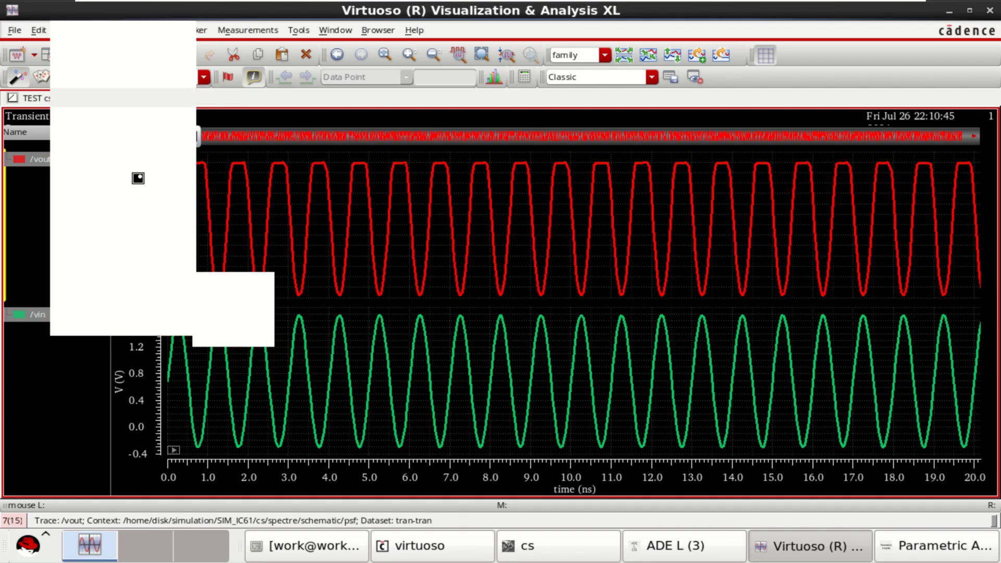
pyautogui.rightClick(47, 249)
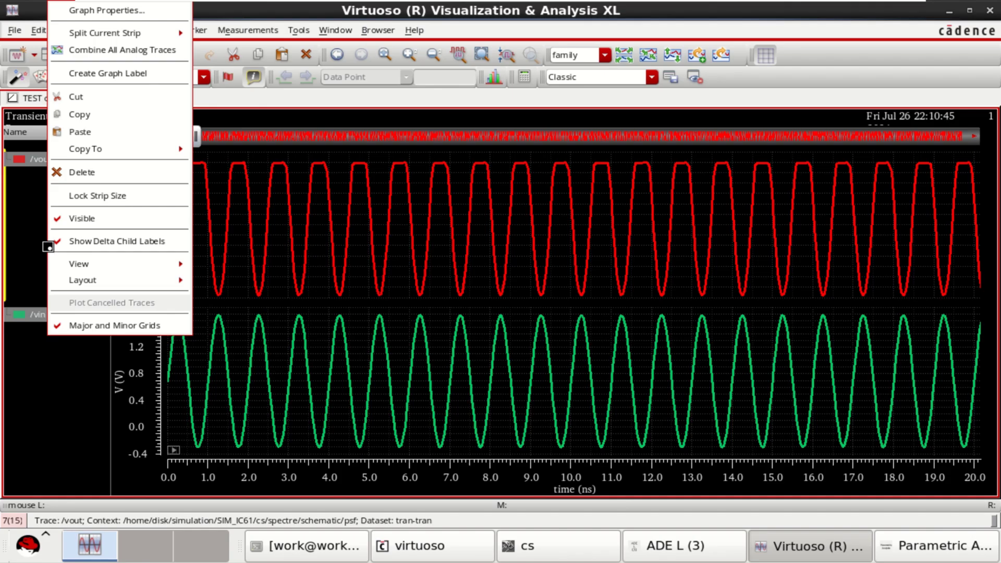
pyautogui.click(21, 189)
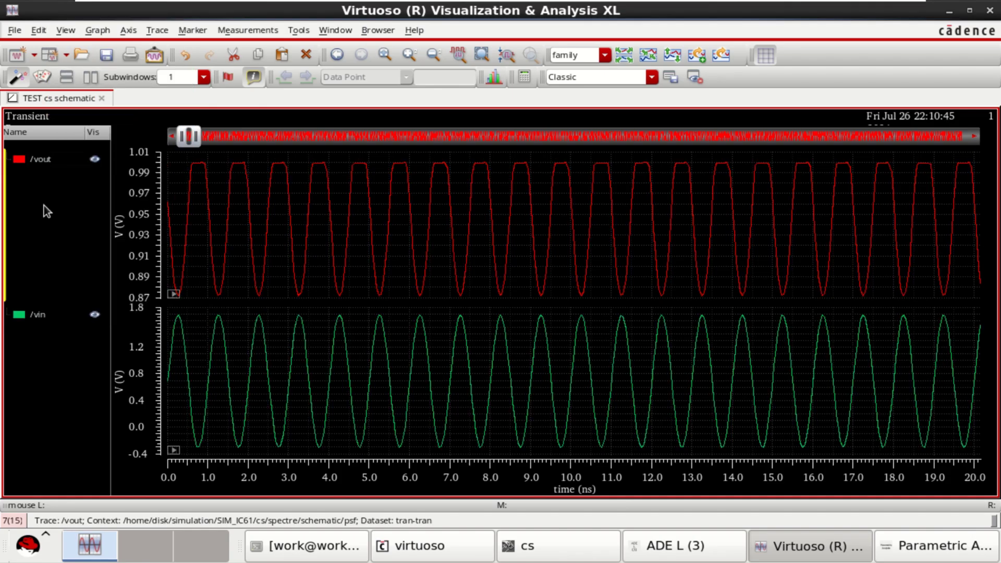
pyautogui.rightClick(43, 205)
pyautogui.press('Escape')
# Step: Change the background color of the transient graph to white in its graph properties
pyautogui.rightClick(29, 205)
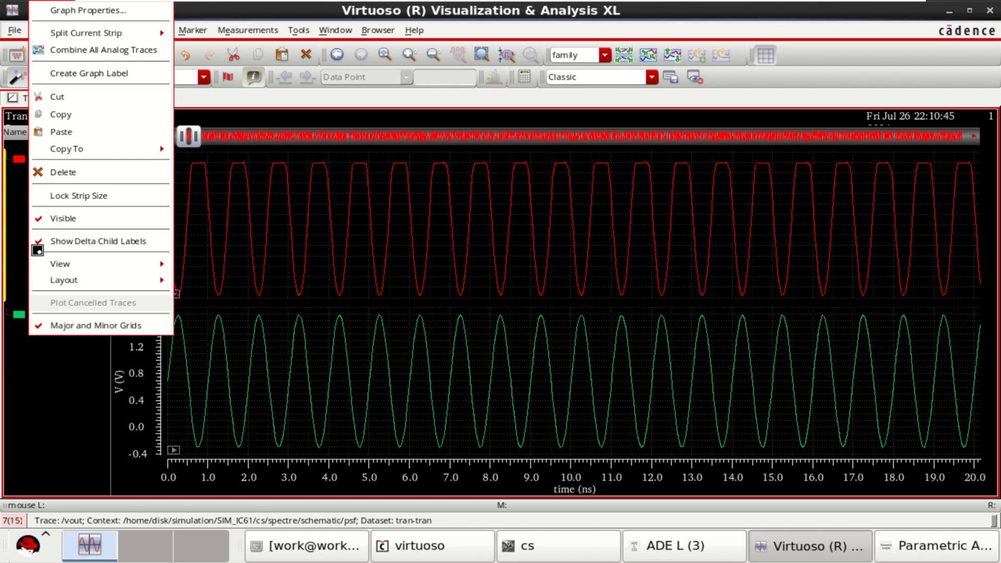
pyautogui.click(138, 10)
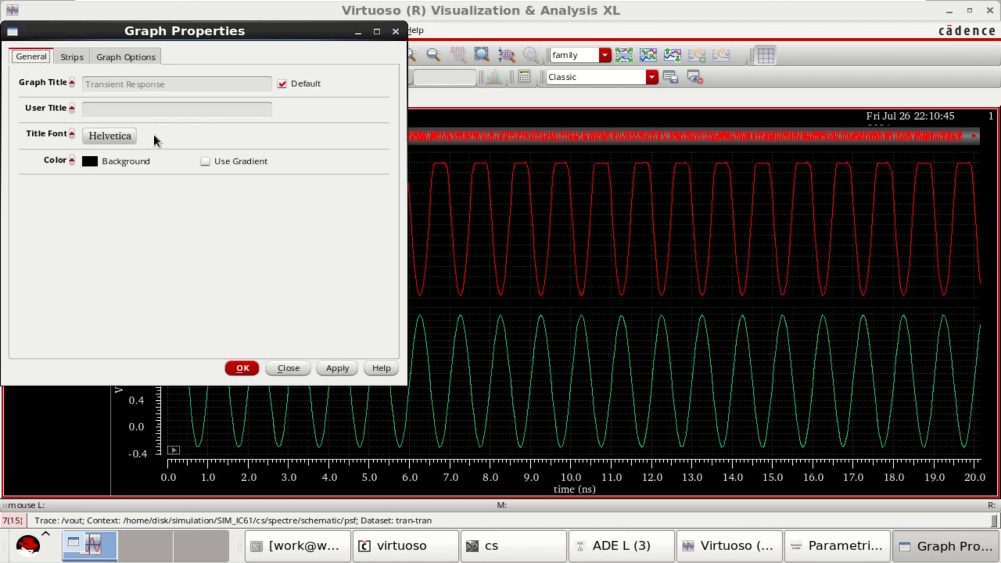
pyautogui.click(88, 161)
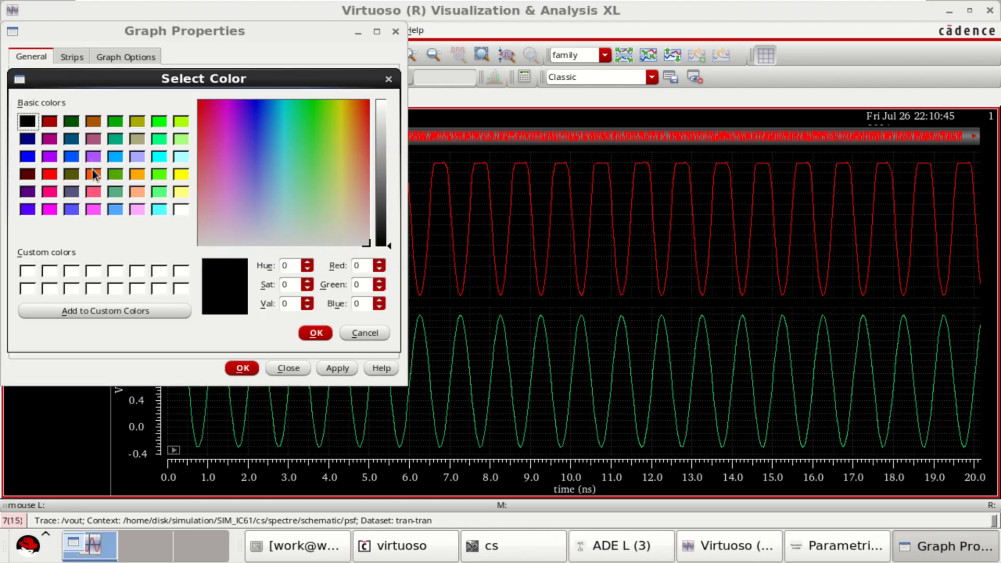
pyautogui.click(182, 209)
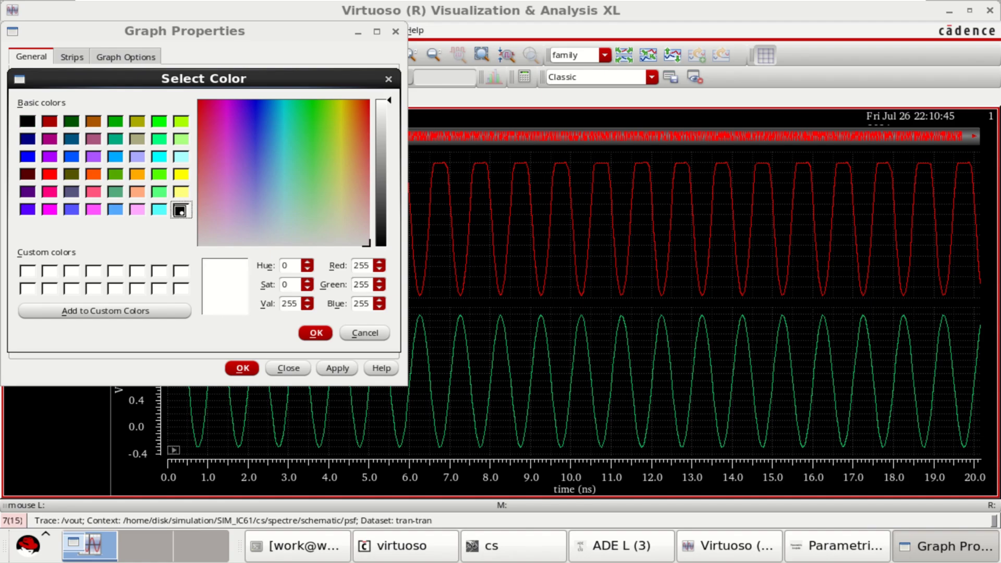
pyautogui.click(318, 332)
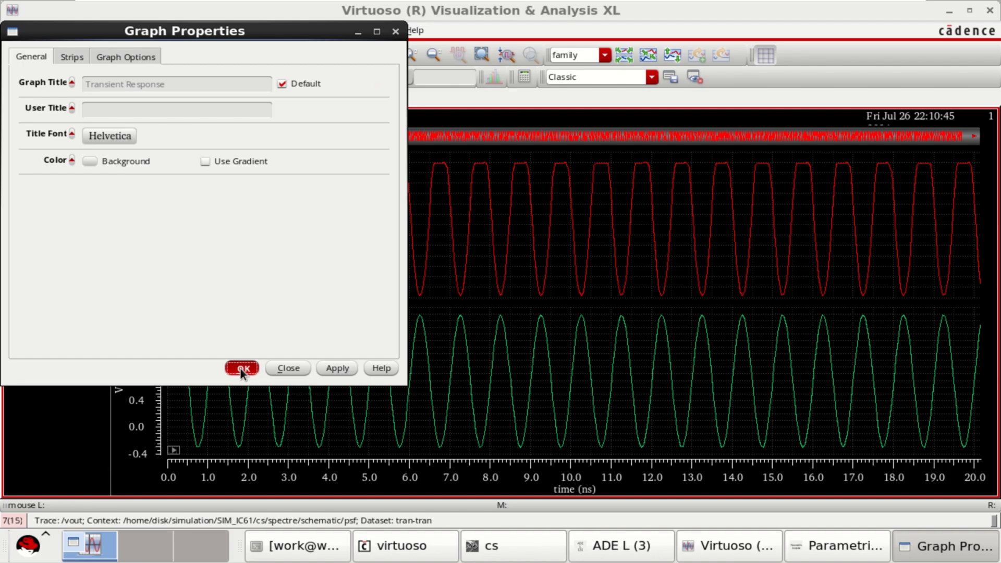
pyautogui.click(241, 367)
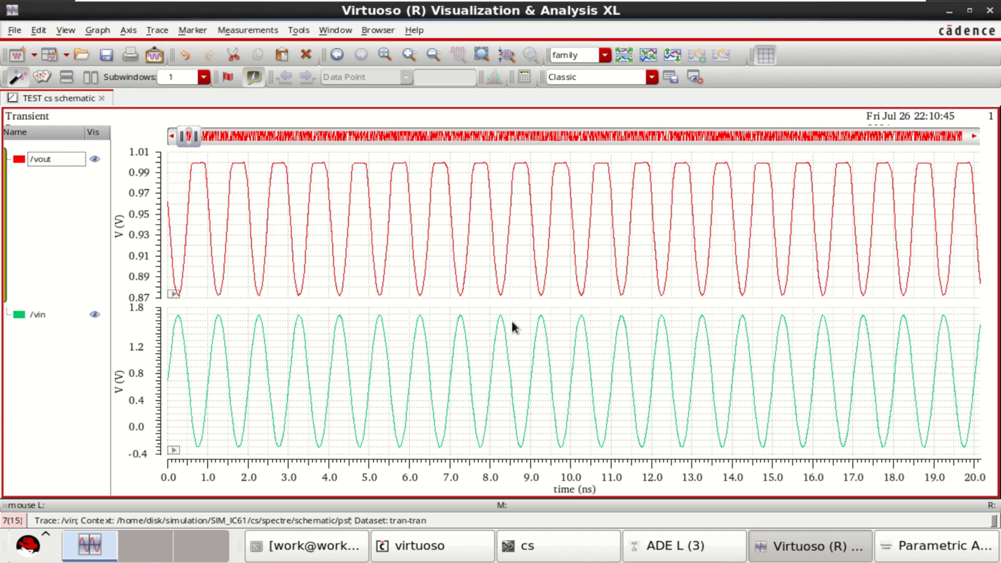
# Step: Change the color of the vout trace to blue
pyautogui.rightClick(39, 159)
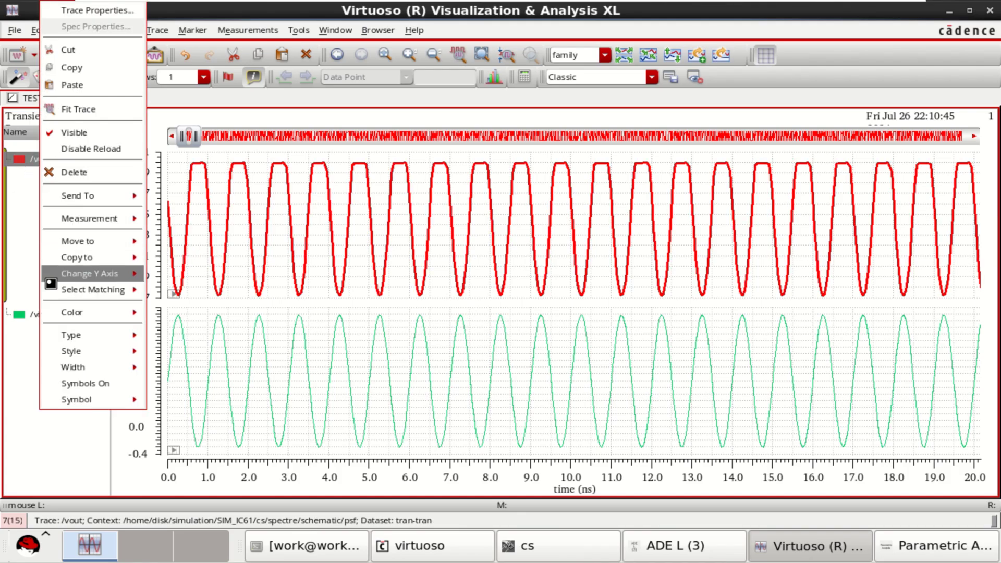
pyautogui.moveTo(86, 312)
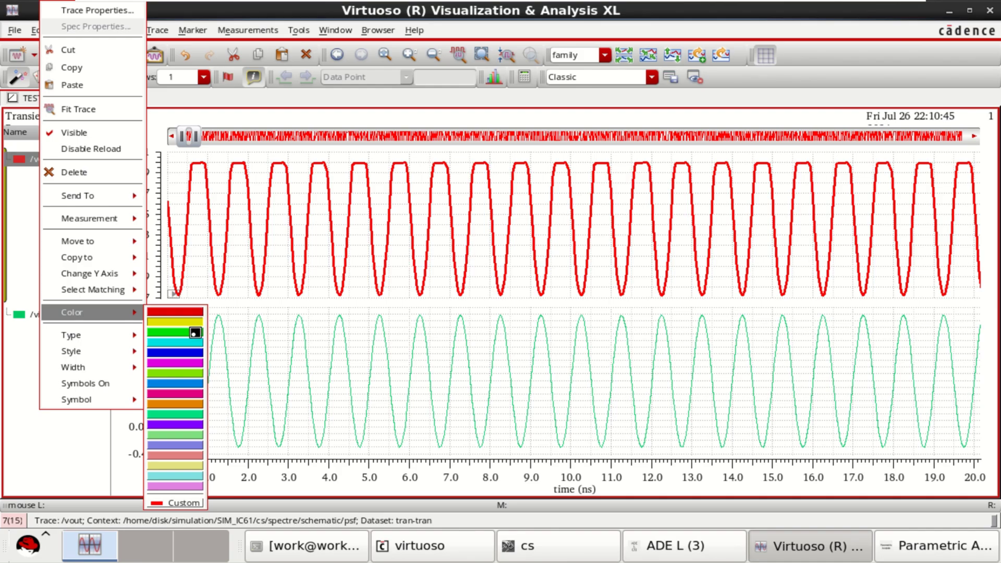
pyautogui.click(188, 353)
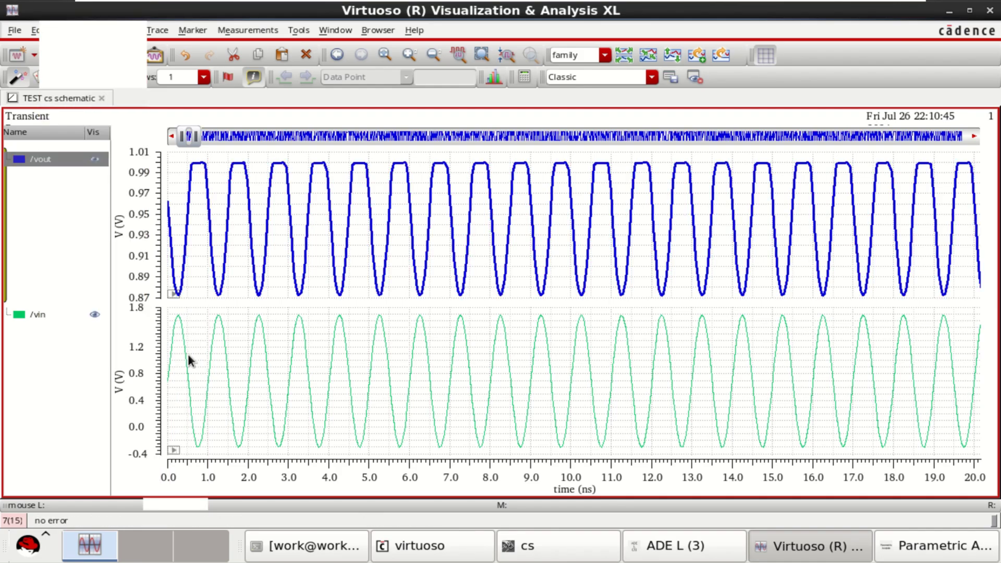
# Step: Set the line width of the vout trace to Medium
pyautogui.click(29, 313)
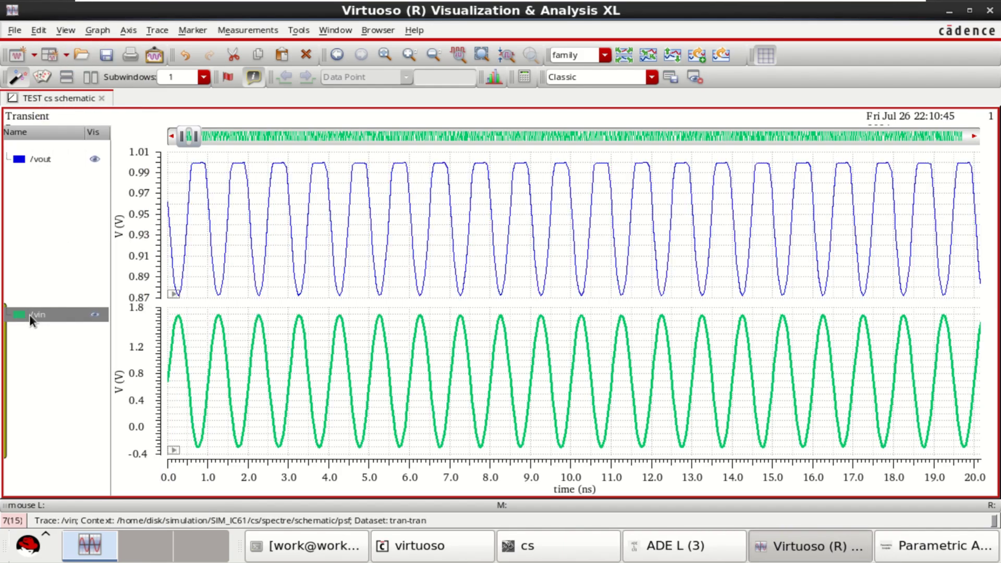
pyautogui.click(28, 159)
pyautogui.rightClick(28, 159)
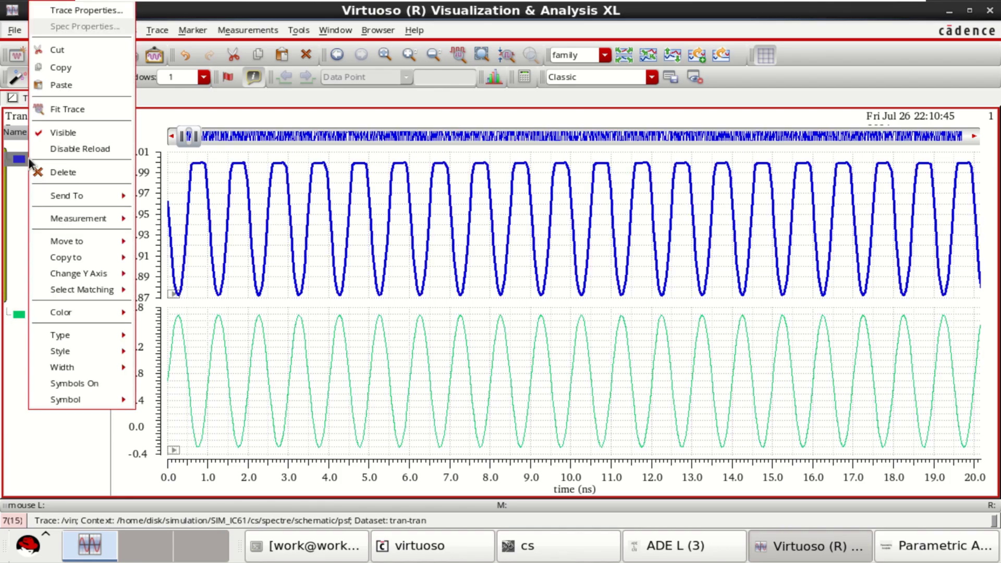
pyautogui.moveTo(88, 324)
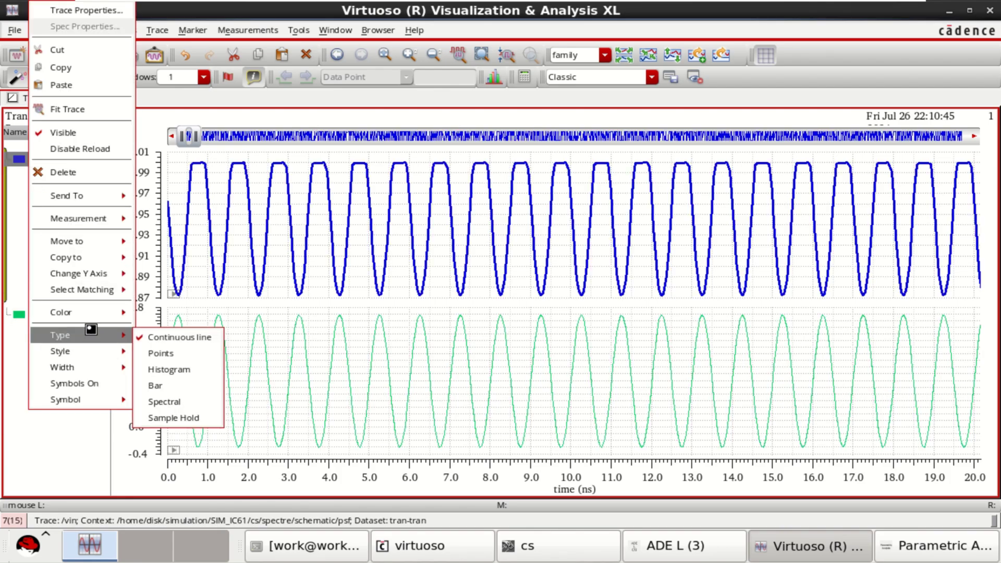
pyautogui.click(85, 366)
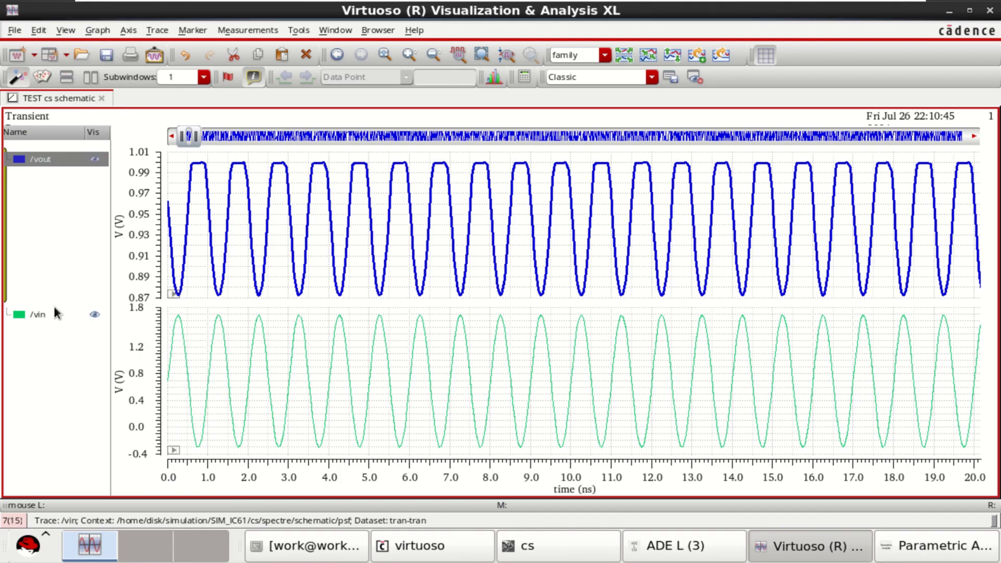
pyautogui.rightClick(43, 163)
pyautogui.moveTo(115, 372)
pyautogui.click(188, 386)
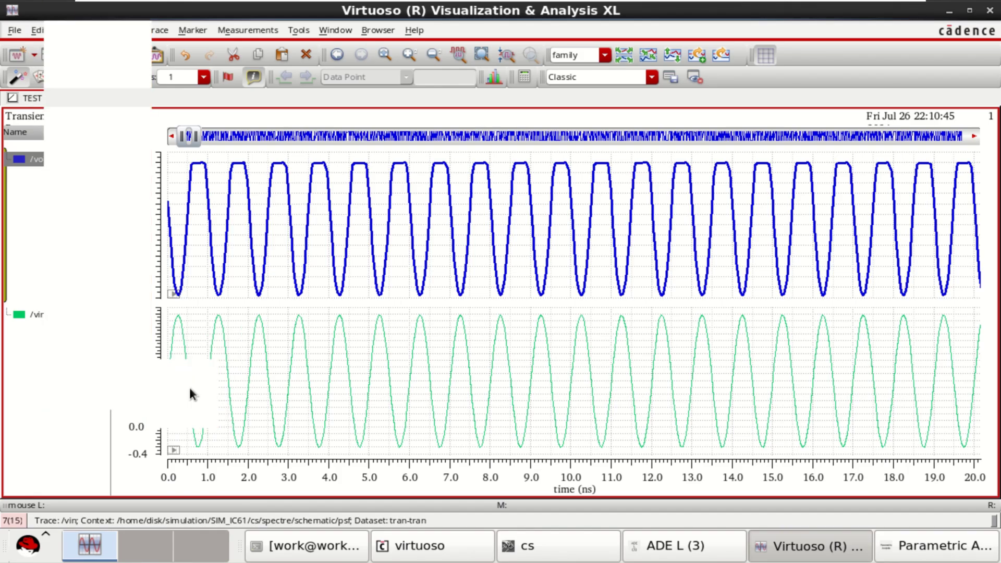
pyautogui.click(63, 211)
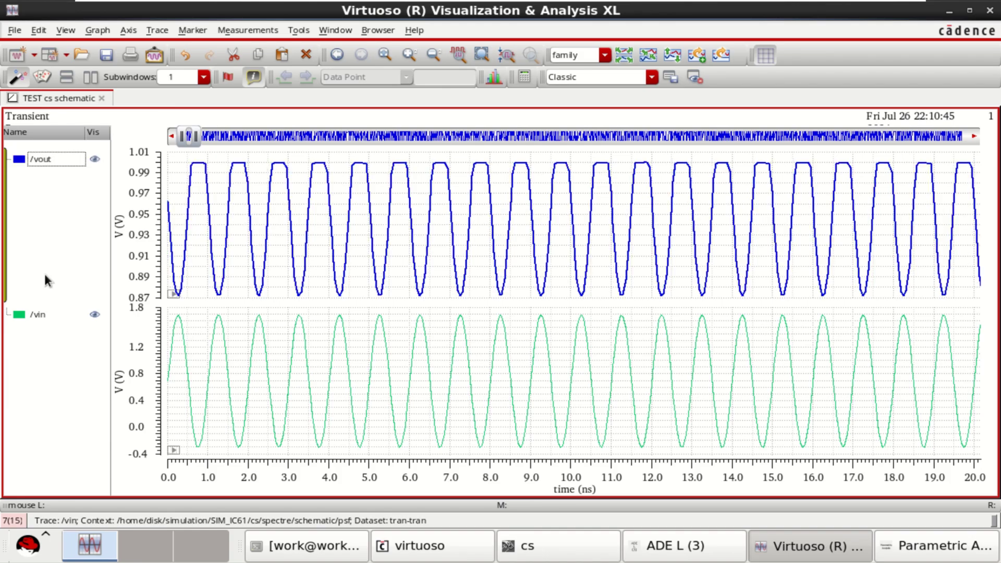
# Step: Change the color of the vin trace to magenta
pyautogui.click(35, 313)
pyautogui.rightClick(35, 313)
pyautogui.moveTo(64, 250)
pyautogui.moveTo(96, 315)
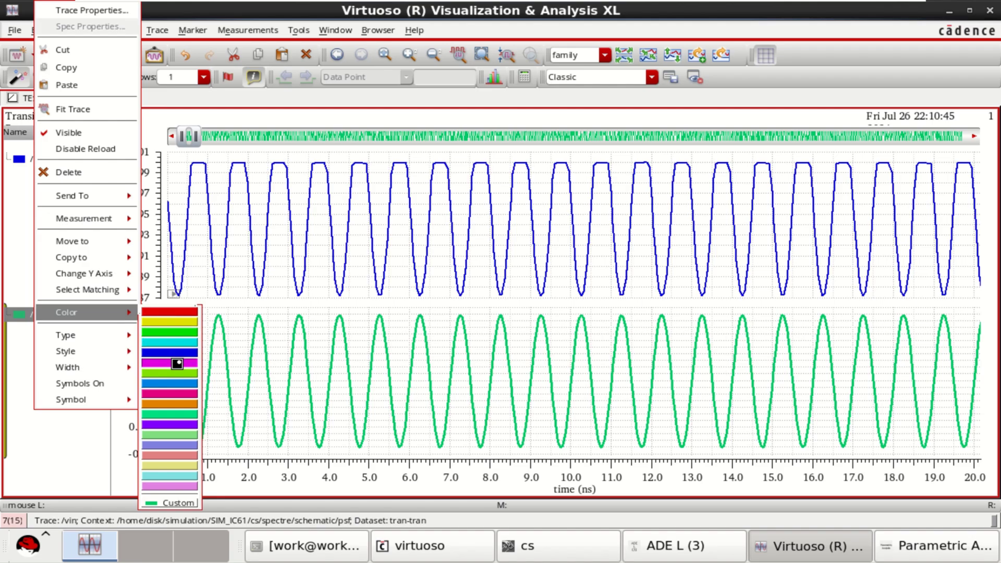
pyautogui.press('Escape')
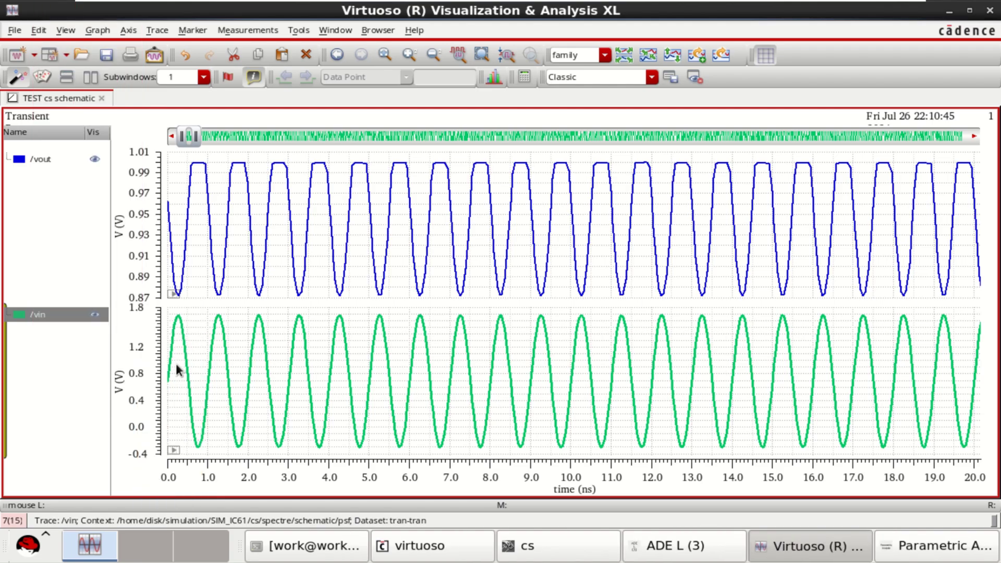
pyautogui.rightClick(42, 314)
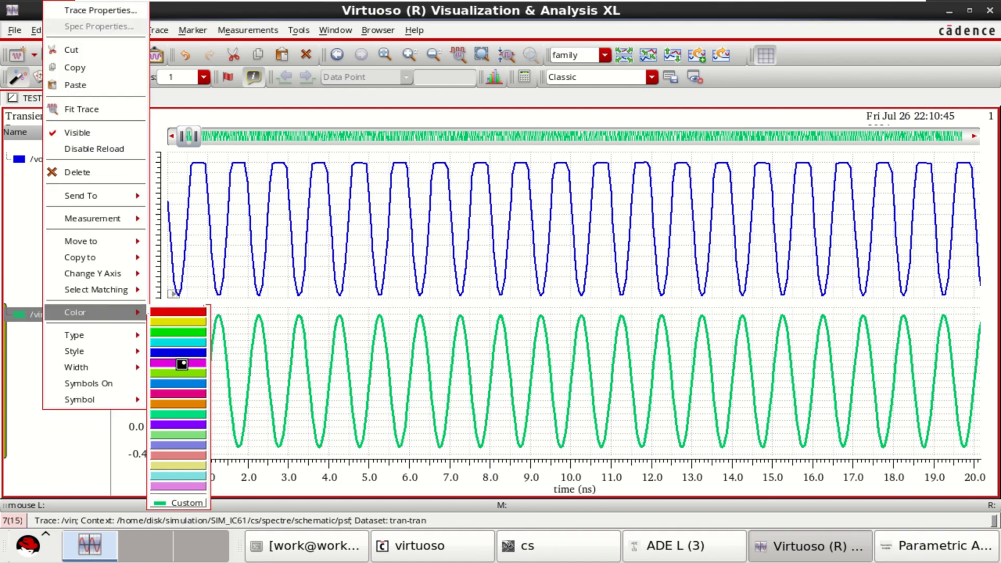
pyautogui.click(181, 364)
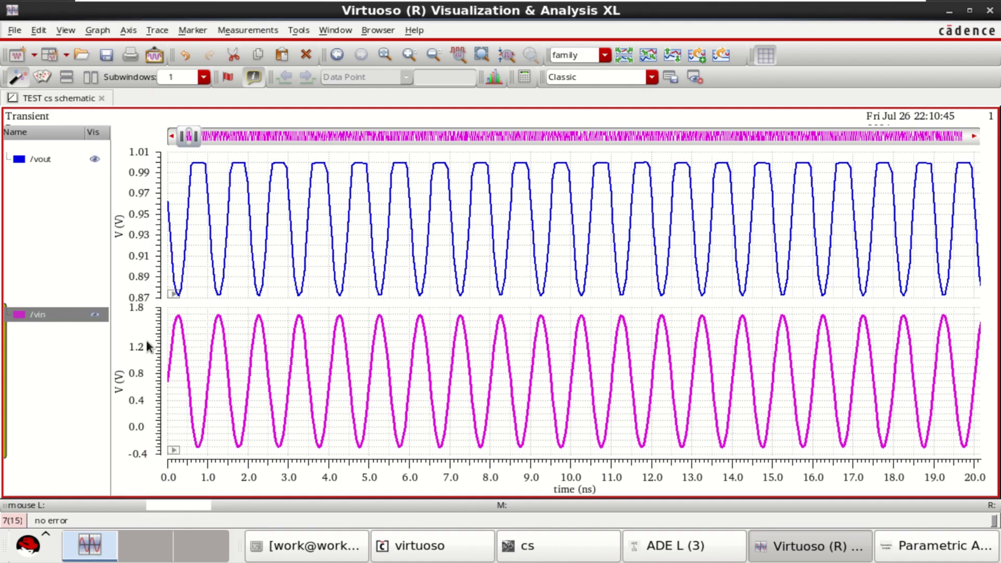
# Step: Set the line width of the vin trace to Medium
pyautogui.rightClick(67, 315)
pyautogui.moveTo(122, 368)
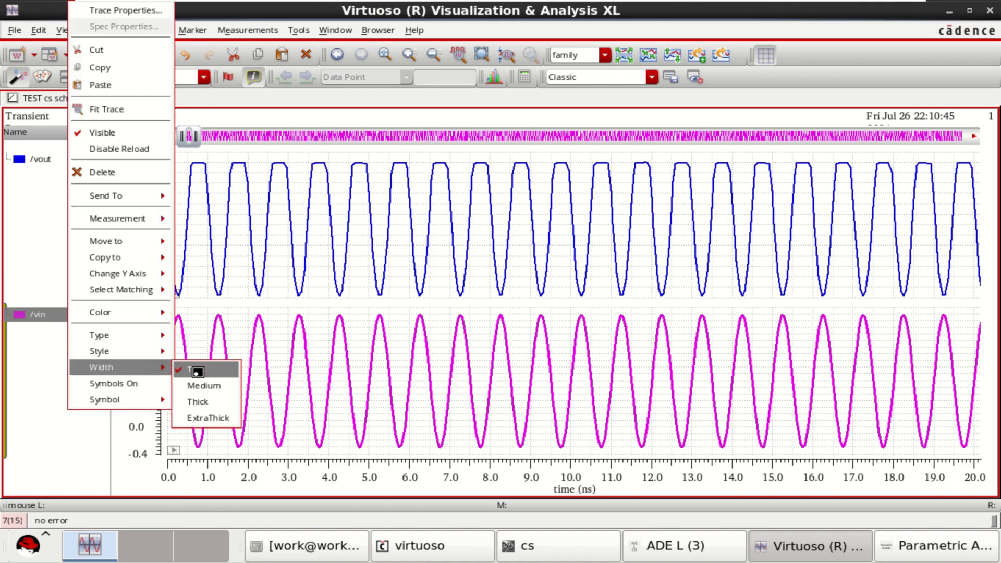
pyautogui.click(197, 386)
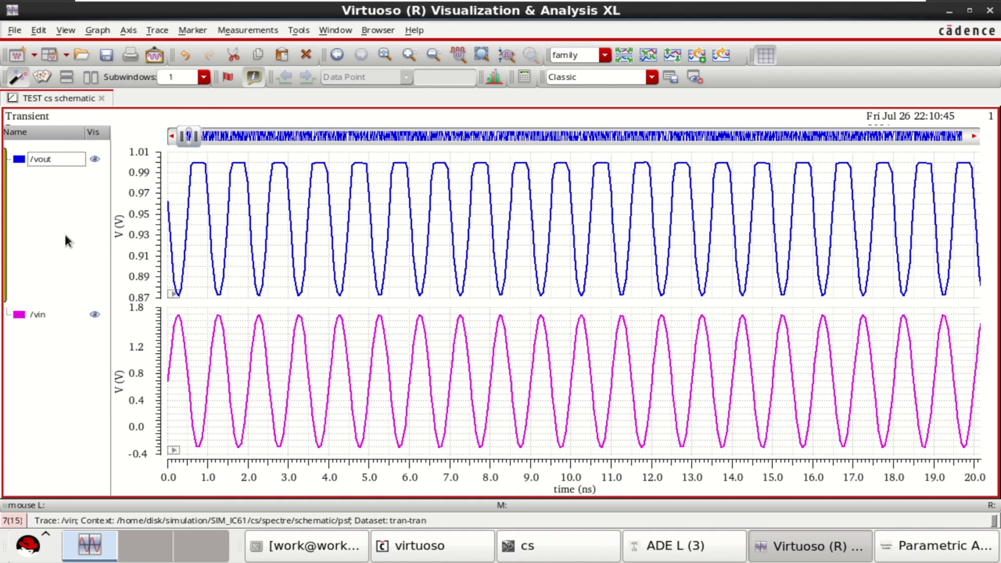
# Step: Follow the running Wn and R sweep in the ADE L and Parametric Analysis windows, and dismiss the Internet Download Manager trial notice
pyautogui.click(698, 544)
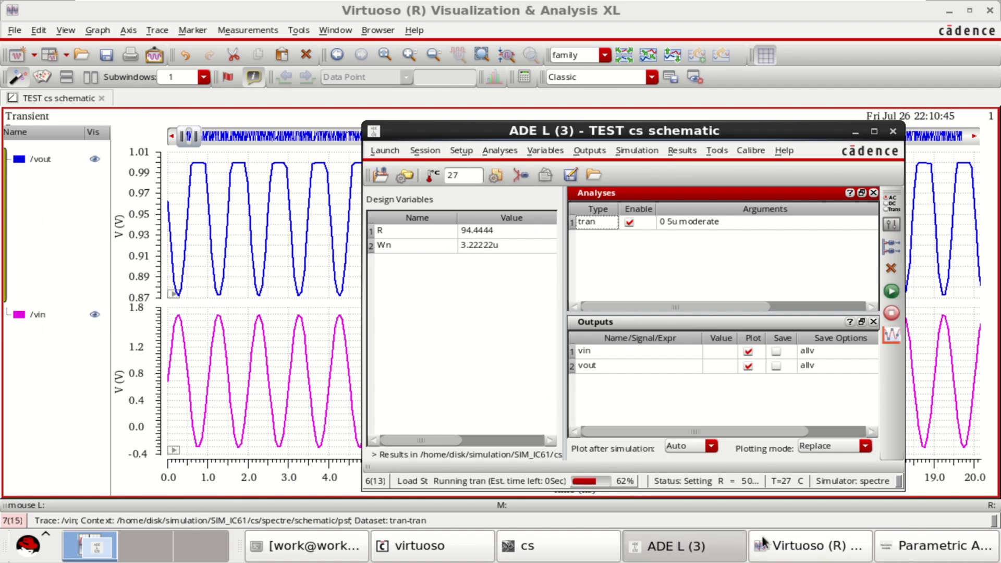
pyautogui.click(927, 552)
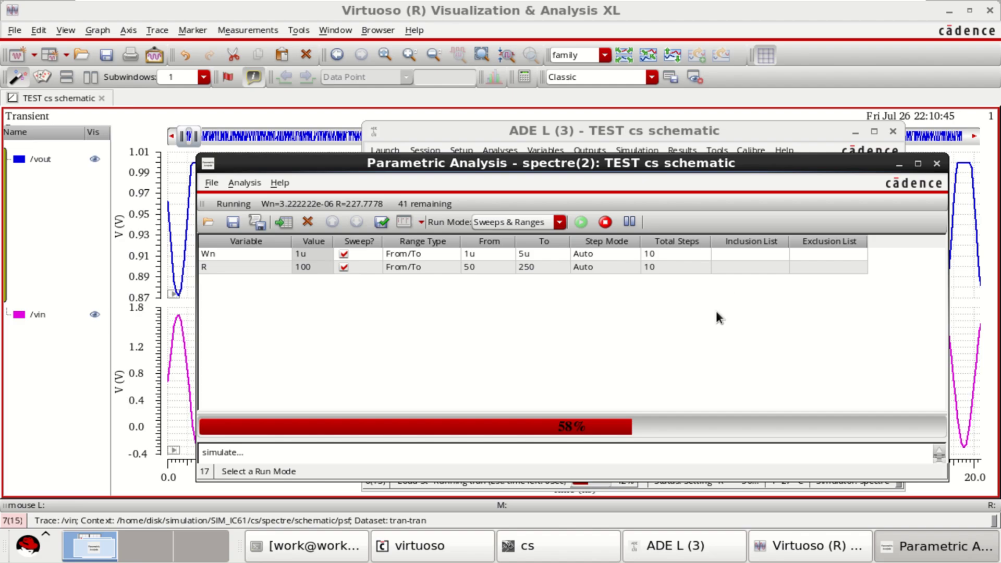
pyautogui.moveTo(705, 162); pyautogui.dragTo(666, 111)
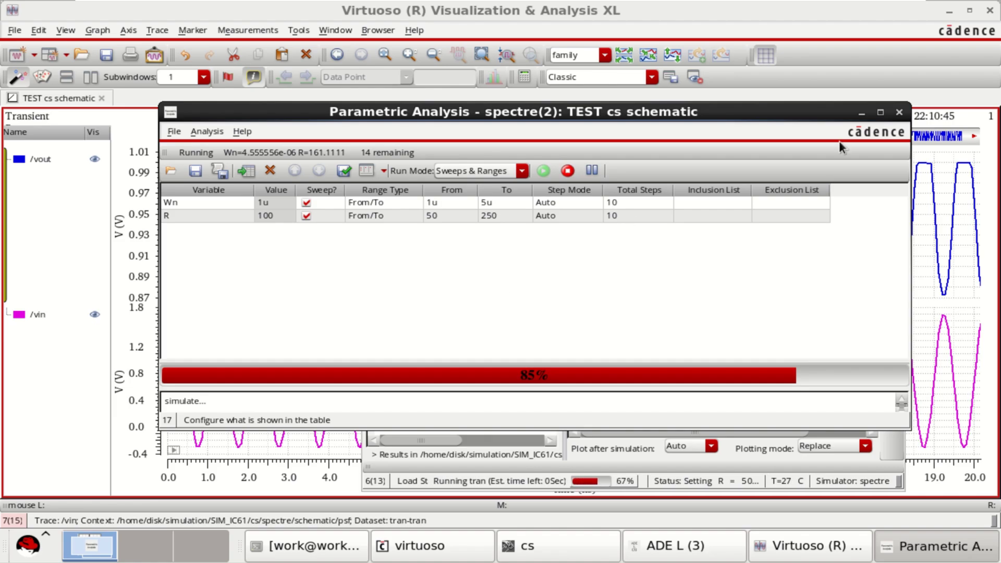
pyautogui.click(861, 113)
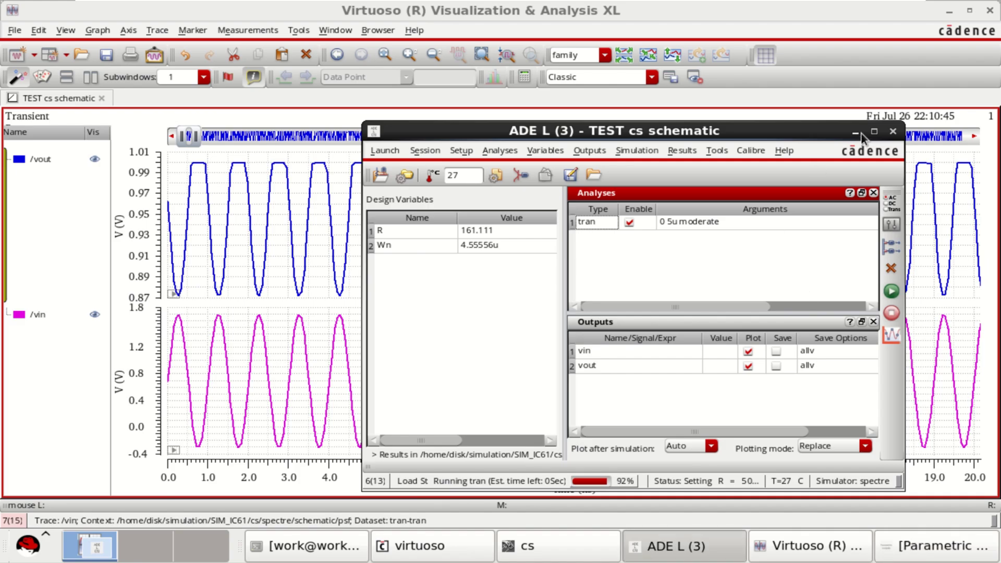
pyautogui.click(856, 133)
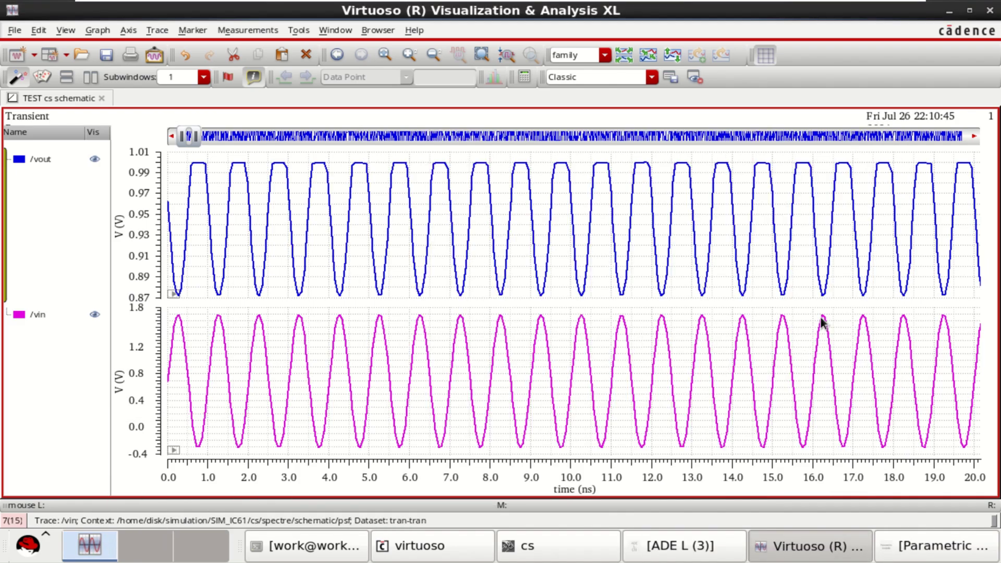
pyautogui.click(931, 555)
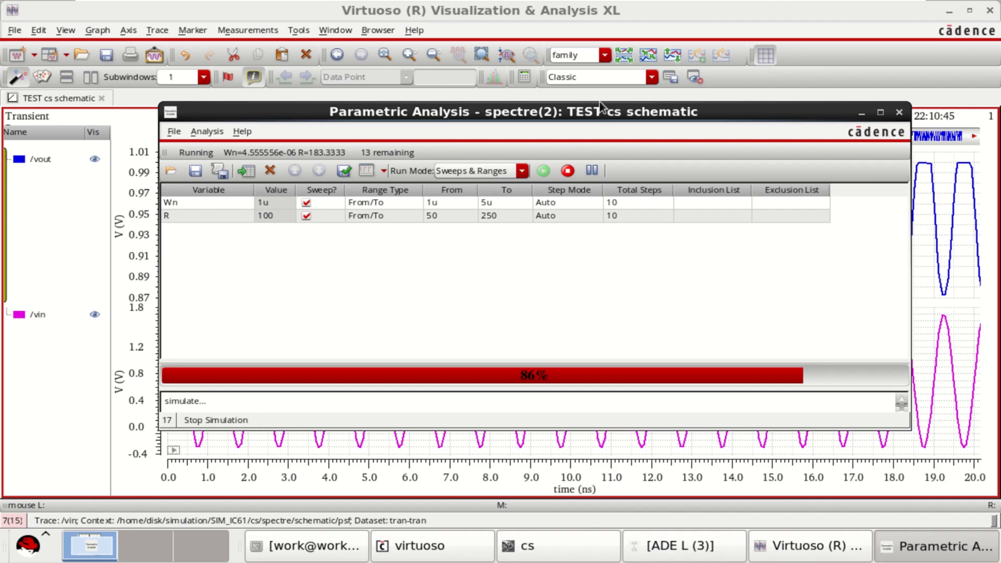
pyautogui.moveTo(599, 105); pyautogui.dragTo(589, 181)
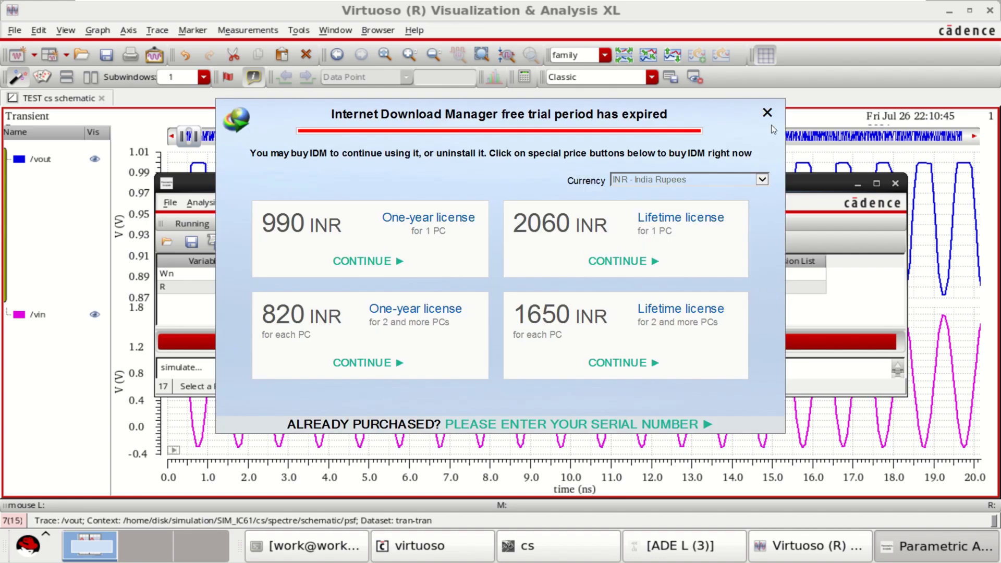
pyautogui.click(770, 123)
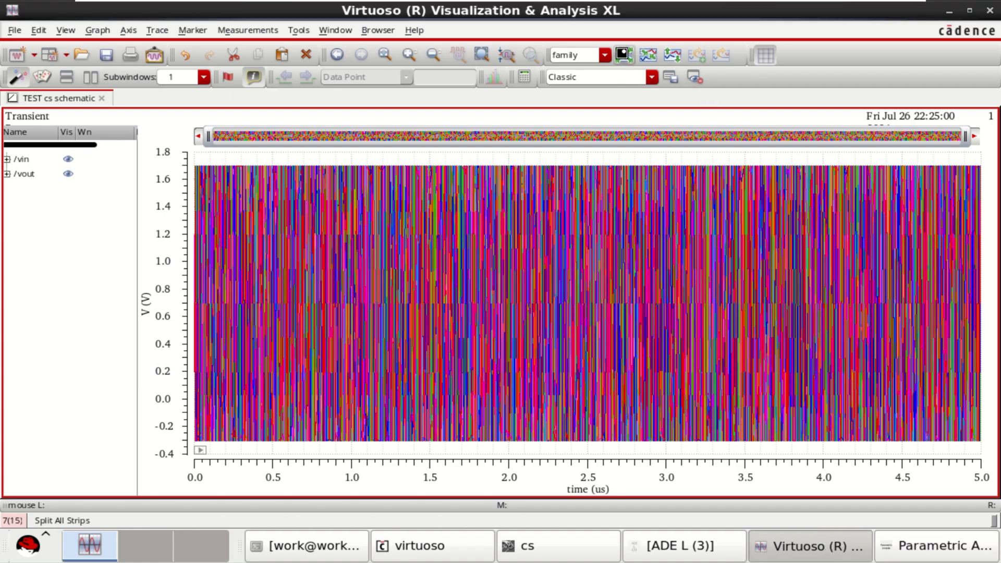
# Step: Split the swept vin and vout traces into separate strips and narrow the displayed time range to about 0 to 5 ns
pyautogui.click(621, 55)
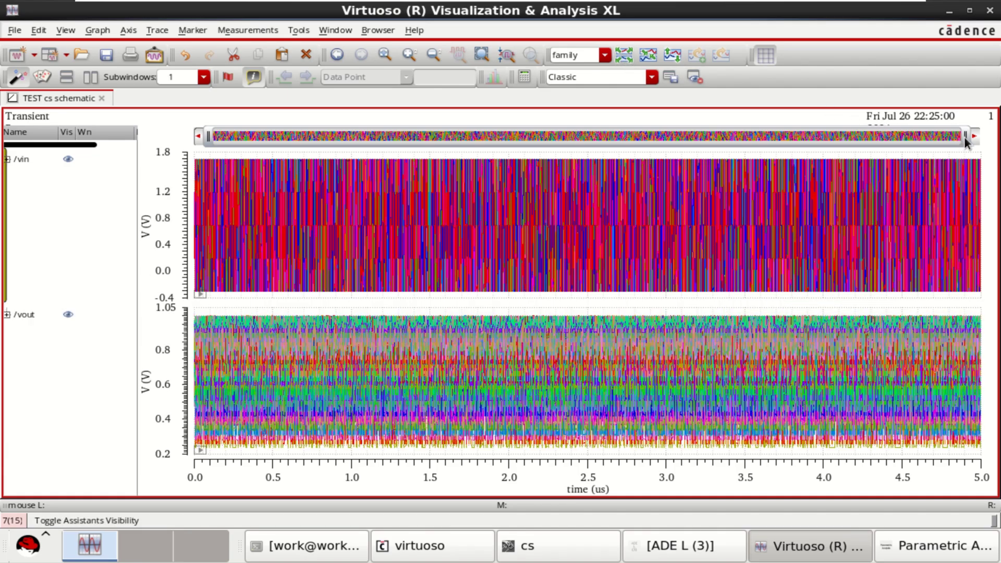
pyautogui.moveTo(964, 136)
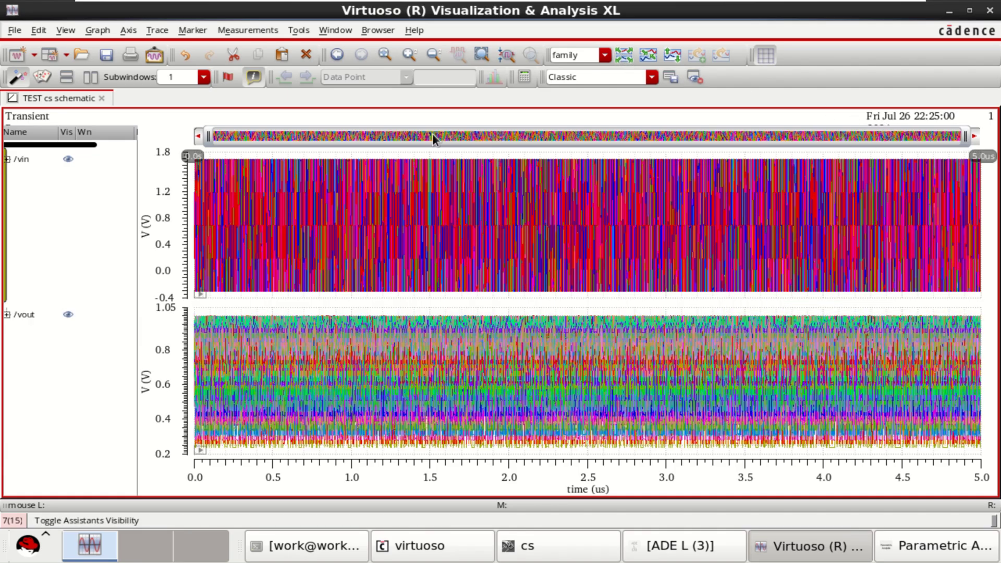
pyautogui.moveTo(966, 137); pyautogui.dragTo(958, 136)
pyautogui.moveTo(840, 134); pyautogui.dragTo(744, 151)
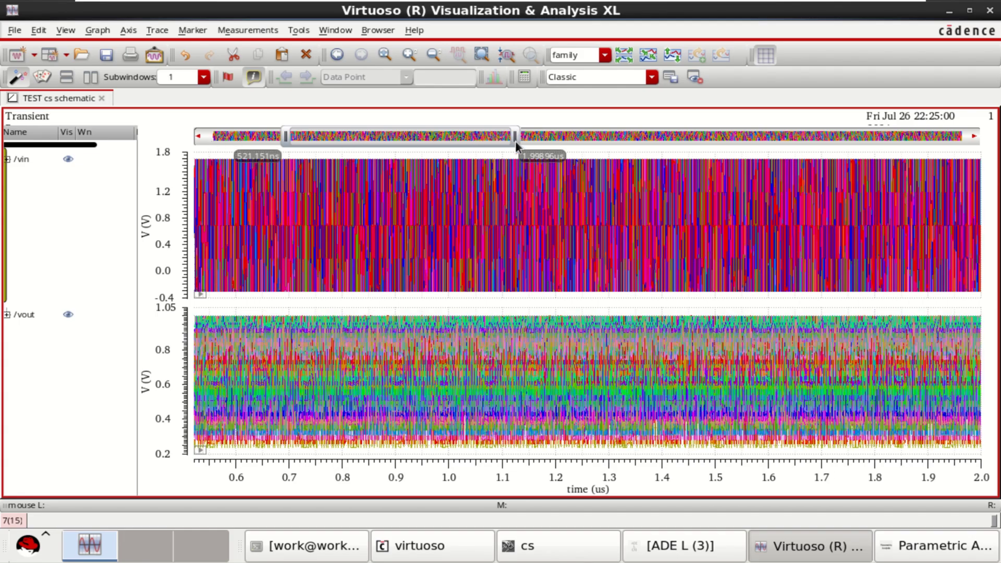
pyautogui.moveTo(516, 137); pyautogui.dragTo(350, 136)
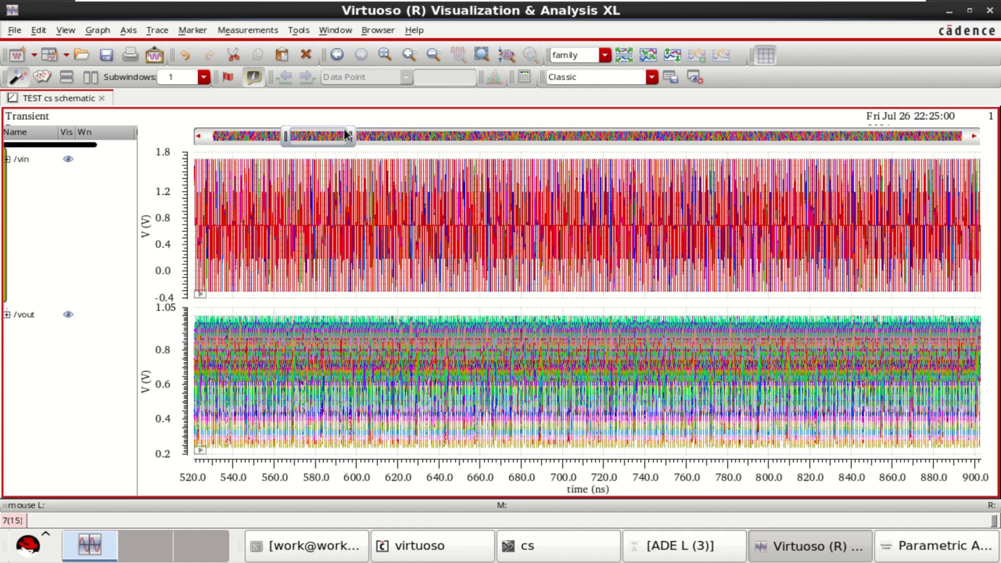
pyautogui.click(202, 133)
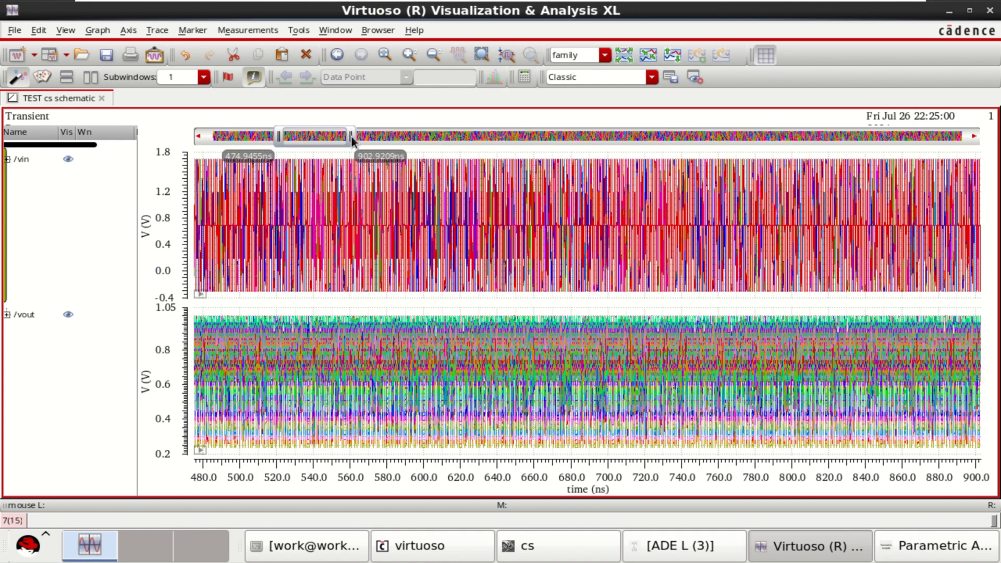
pyautogui.scroll(-2, 351, 136)
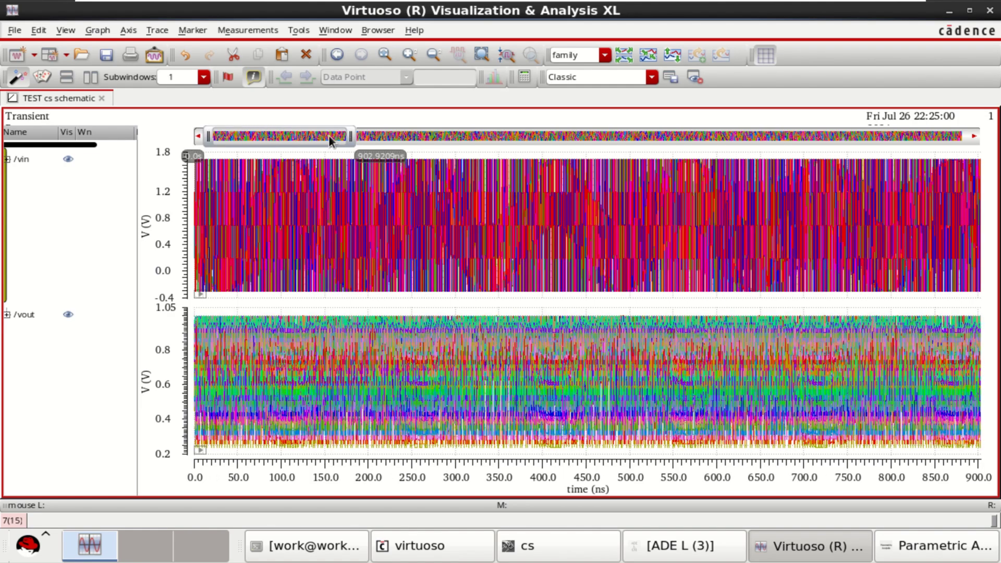
pyautogui.click(232, 137)
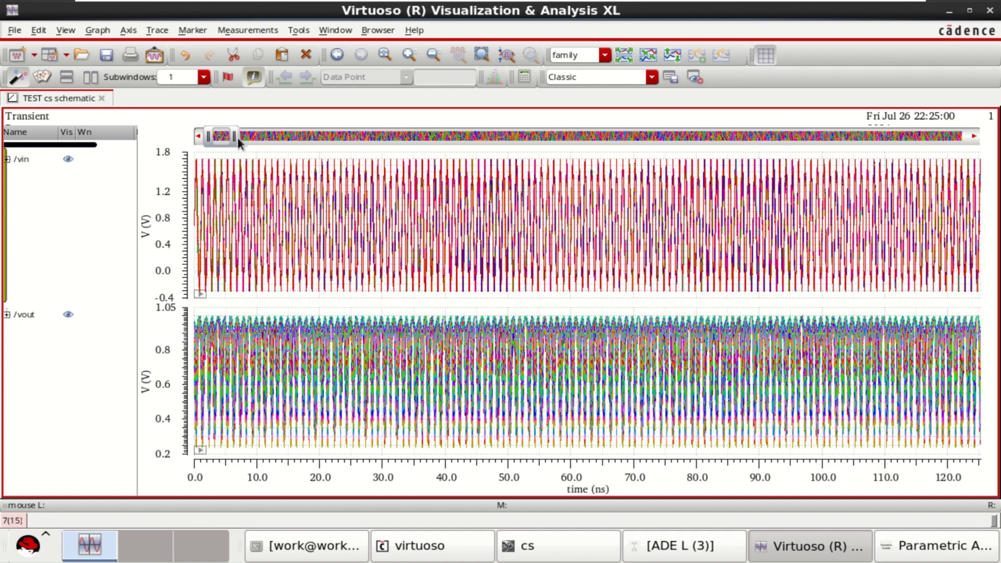
pyautogui.moveTo(234, 138); pyautogui.dragTo(208, 140)
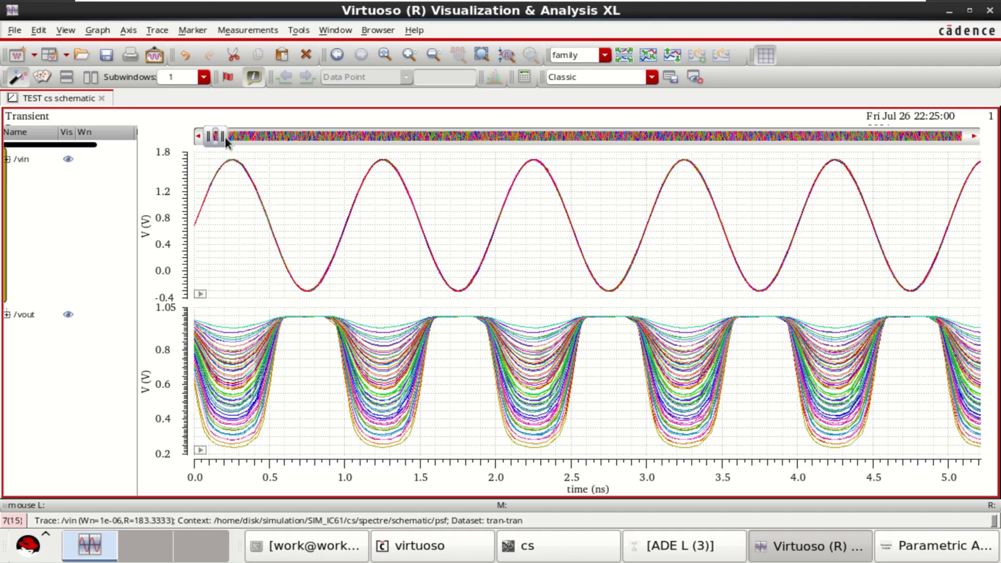
pyautogui.click(209, 137)
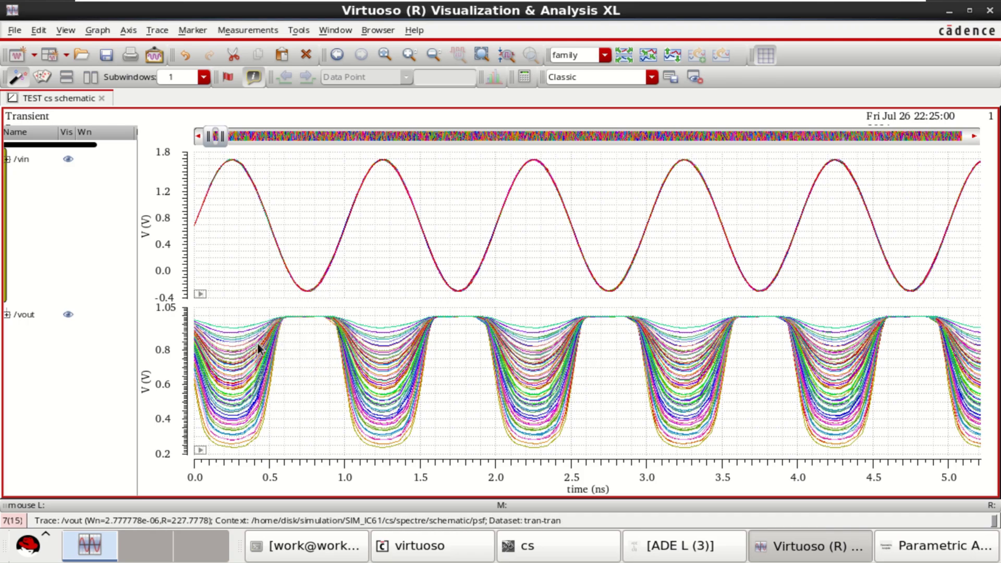
pyautogui.moveTo(231, 325)
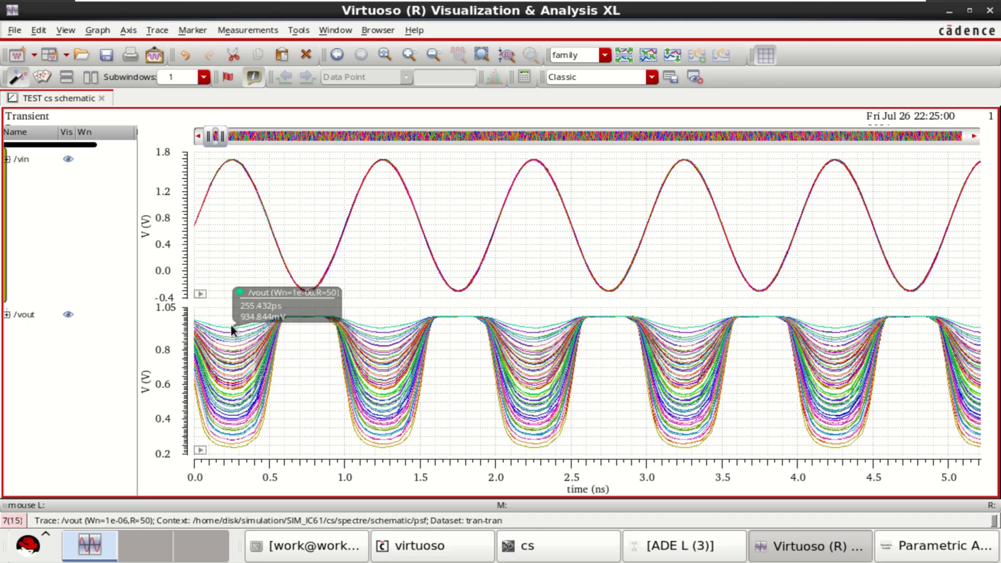